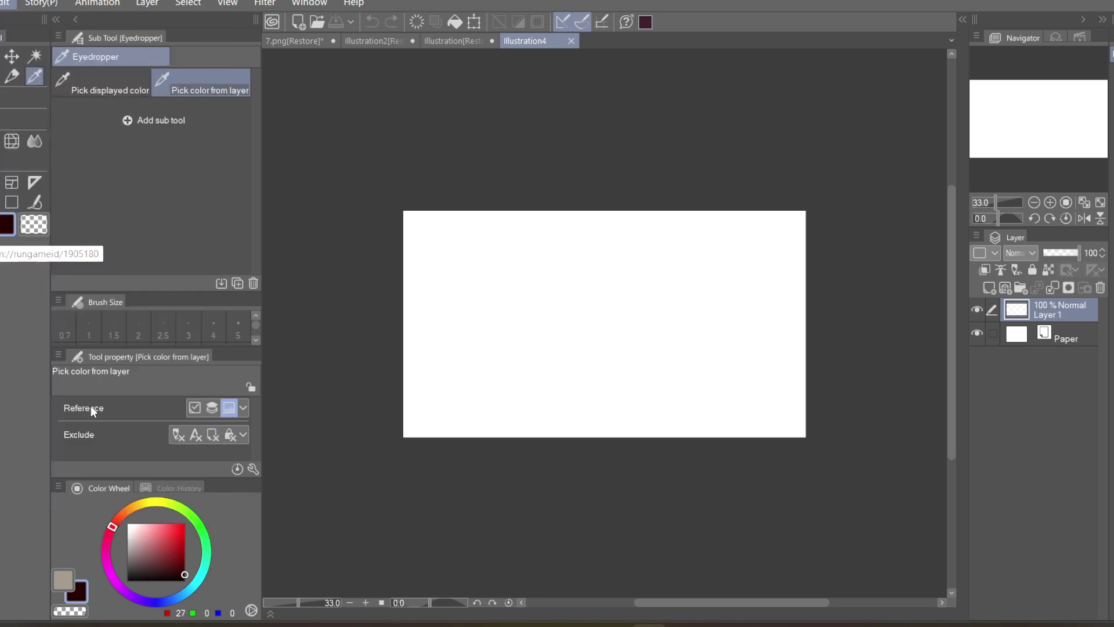
# - Enlarge the canvas by extending it beyond its upper-left and lower-right corners
pyautogui.moveTo(404, 210); pyautogui.dragTo(329, 7)
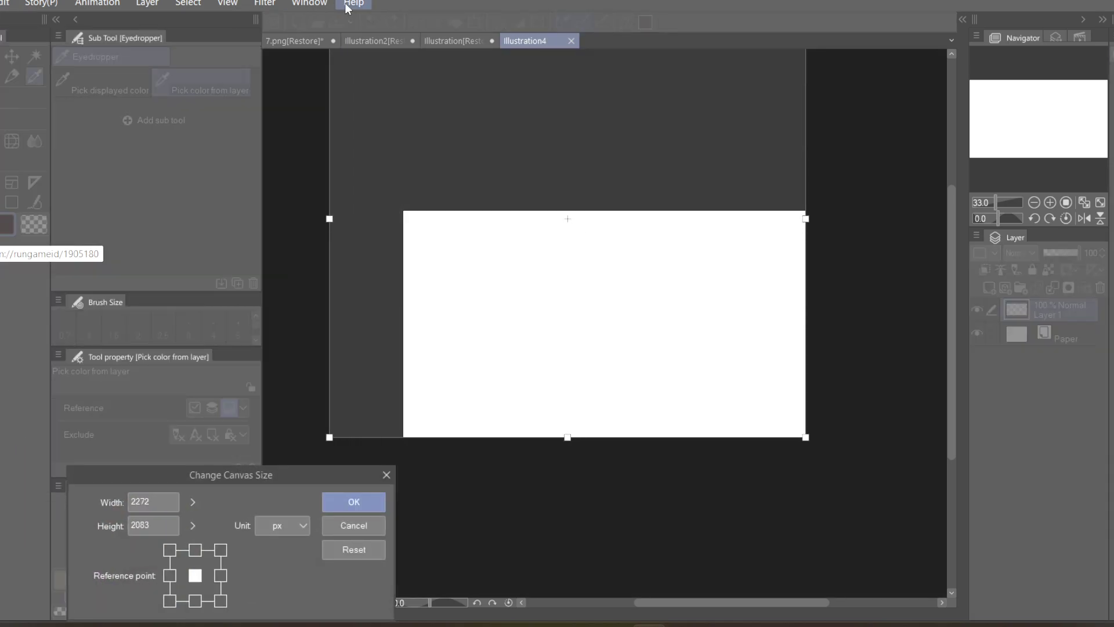
pyautogui.moveTo(806, 437); pyautogui.dragTo(922, 549)
pyautogui.click(355, 504)
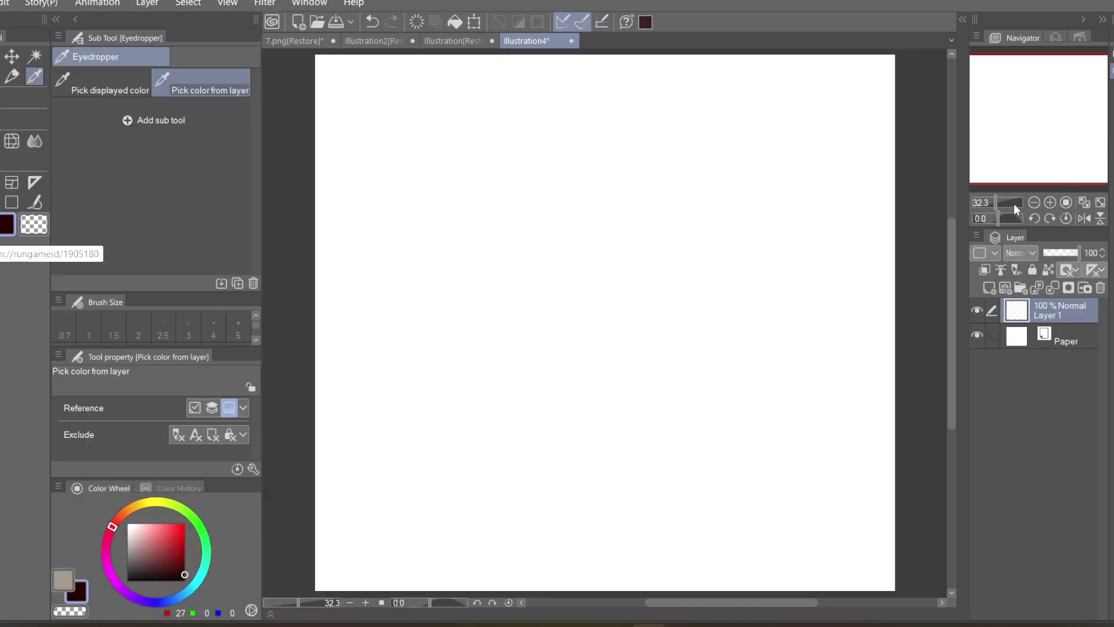
# - Choose the omgggG pen brush, set its size to 20, and undo the test stroke
pyautogui.press('p')
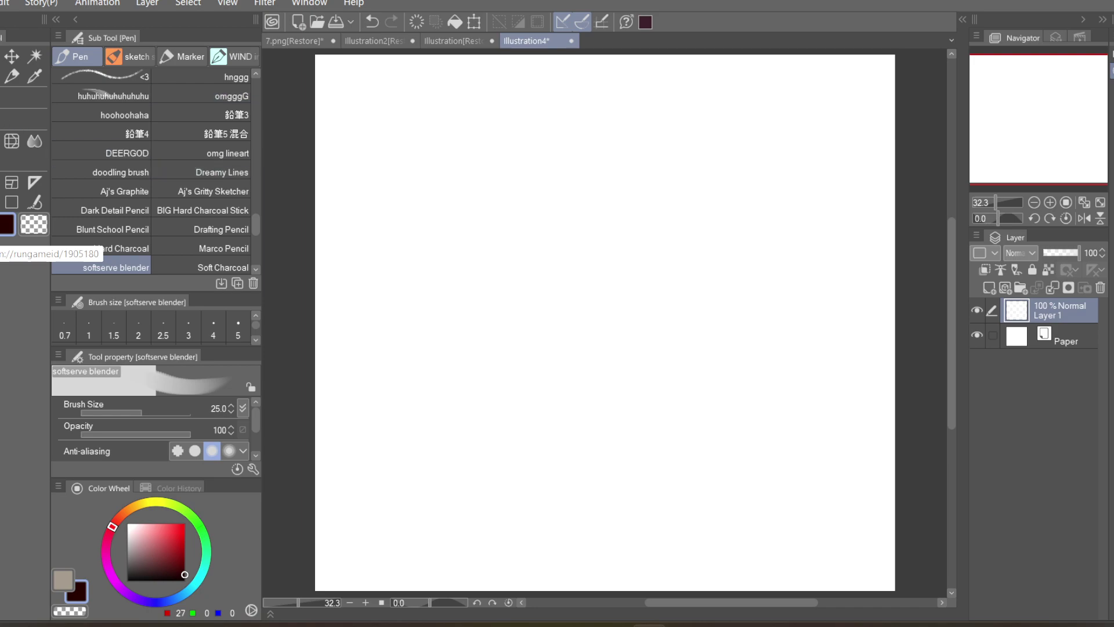
pyautogui.scroll(-3, 254, 265)
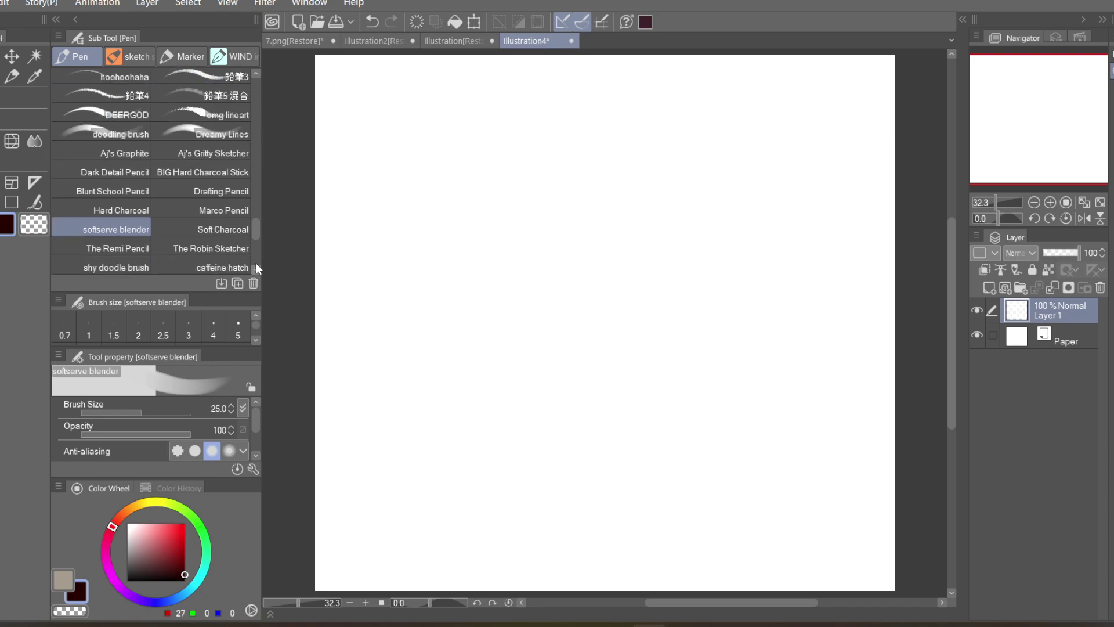
pyautogui.scroll(5, 253, 74)
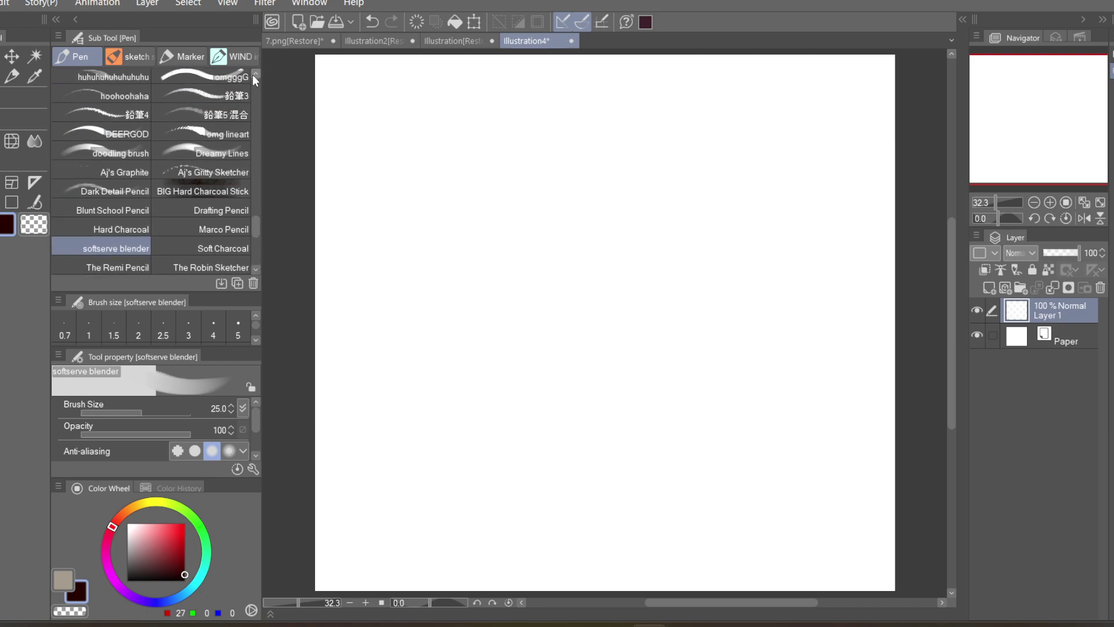
pyautogui.click(232, 130)
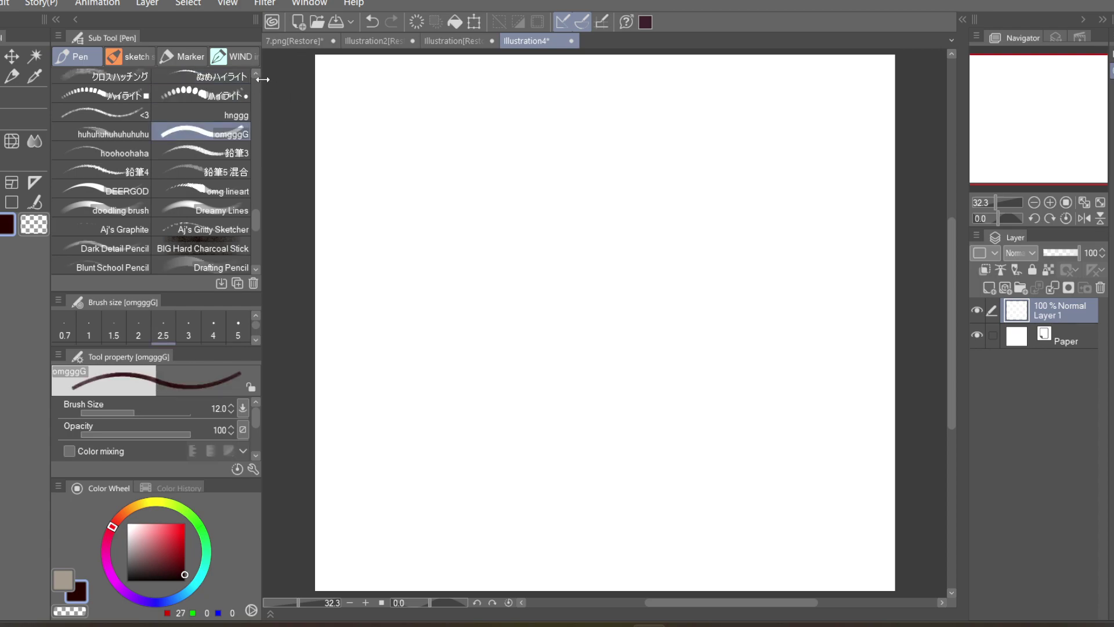
pyautogui.scroll(1, 232, 139)
pyautogui.click(238, 330)
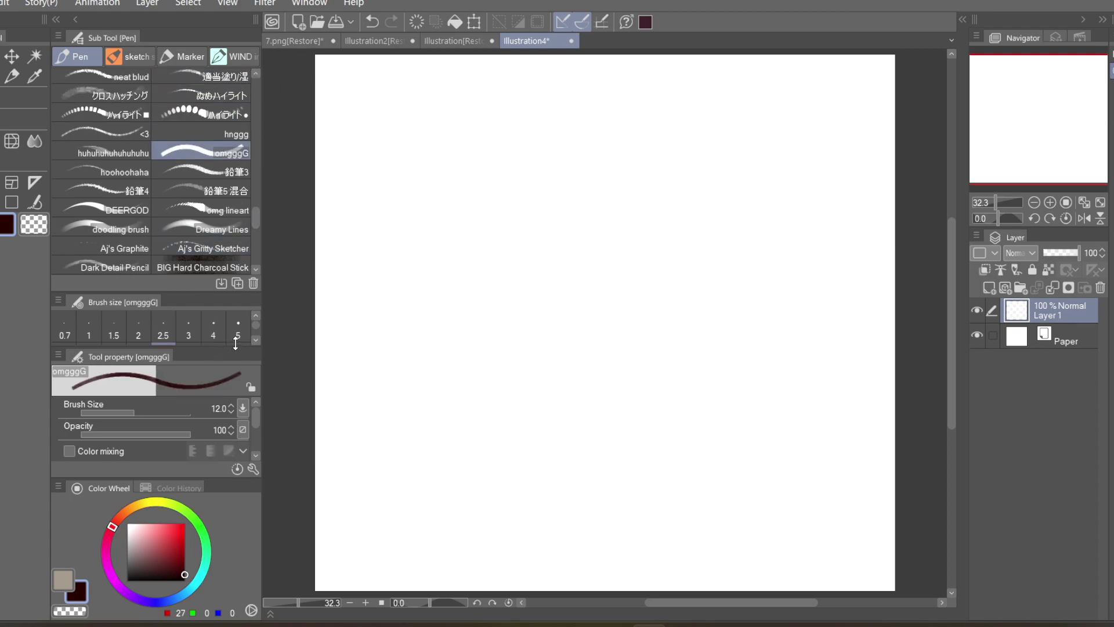
pyautogui.moveTo(446, 167)
pyautogui.mouseDown()
pyautogui.moveTo(534, 212)
pyautogui.moveTo(419, 181)
pyautogui.moveTo(459, 145)
pyautogui.mouseUp()
pyautogui.click(372, 22)
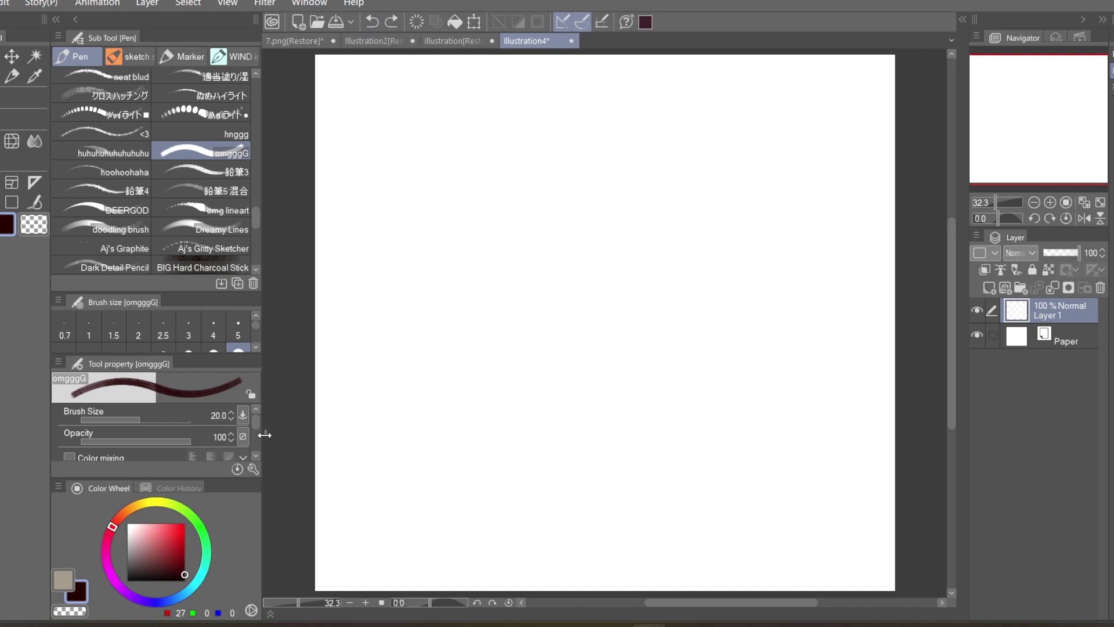
# - Set the omgggG brush's stabilization to 17 in its detailed correction settings
pyautogui.scroll(-3, 255, 447)
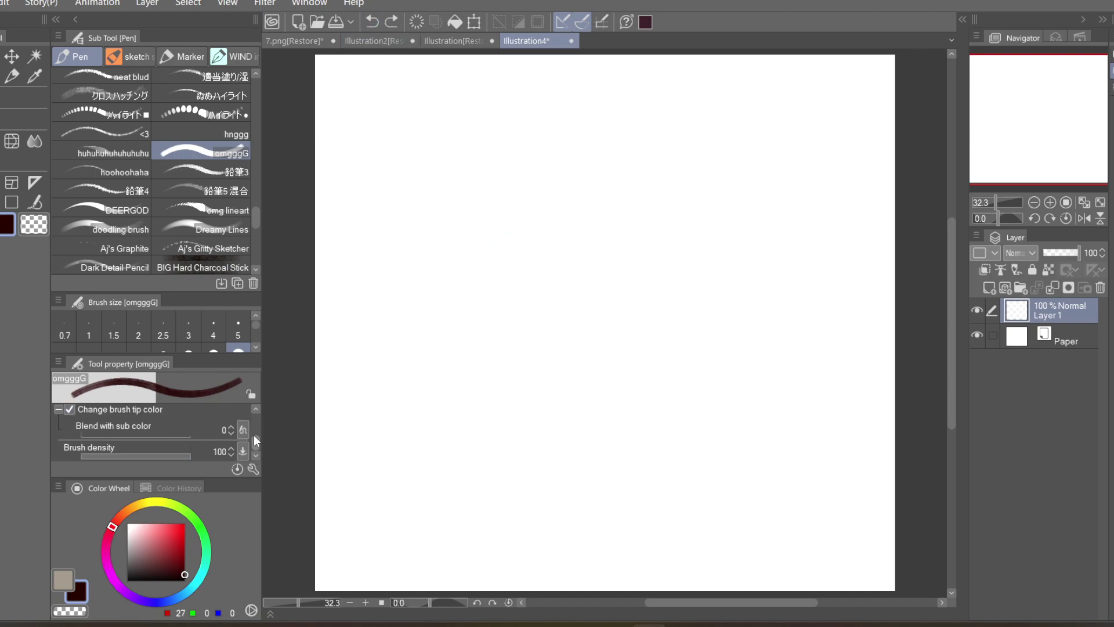
pyautogui.click(253, 468)
pyautogui.click(284, 467)
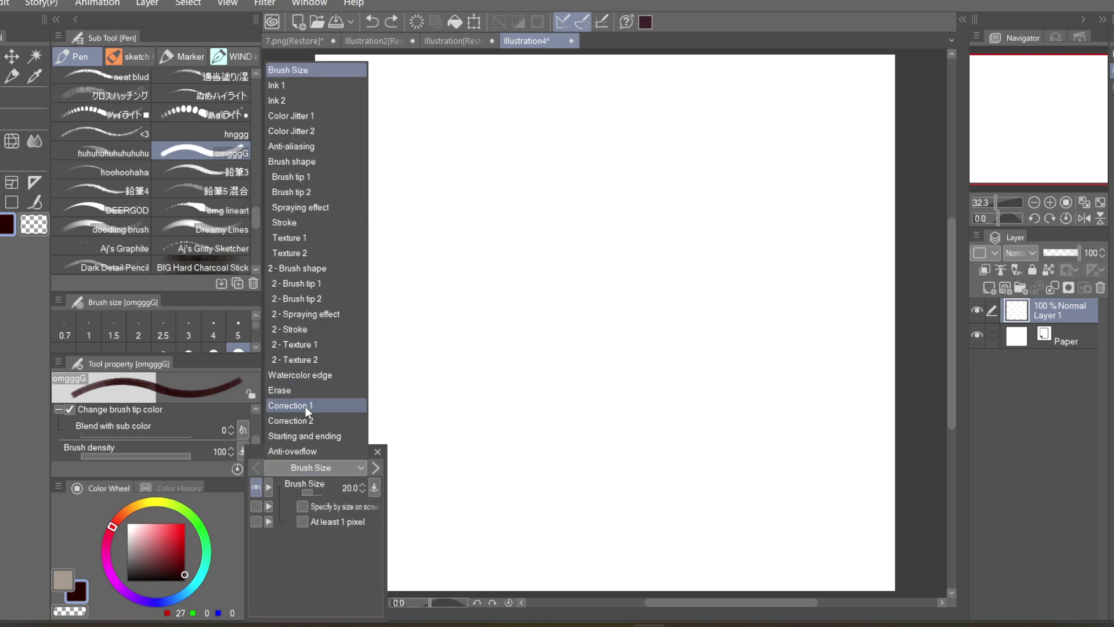
pyautogui.click(307, 418)
pyautogui.moveTo(309, 456); pyautogui.dragTo(339, 277)
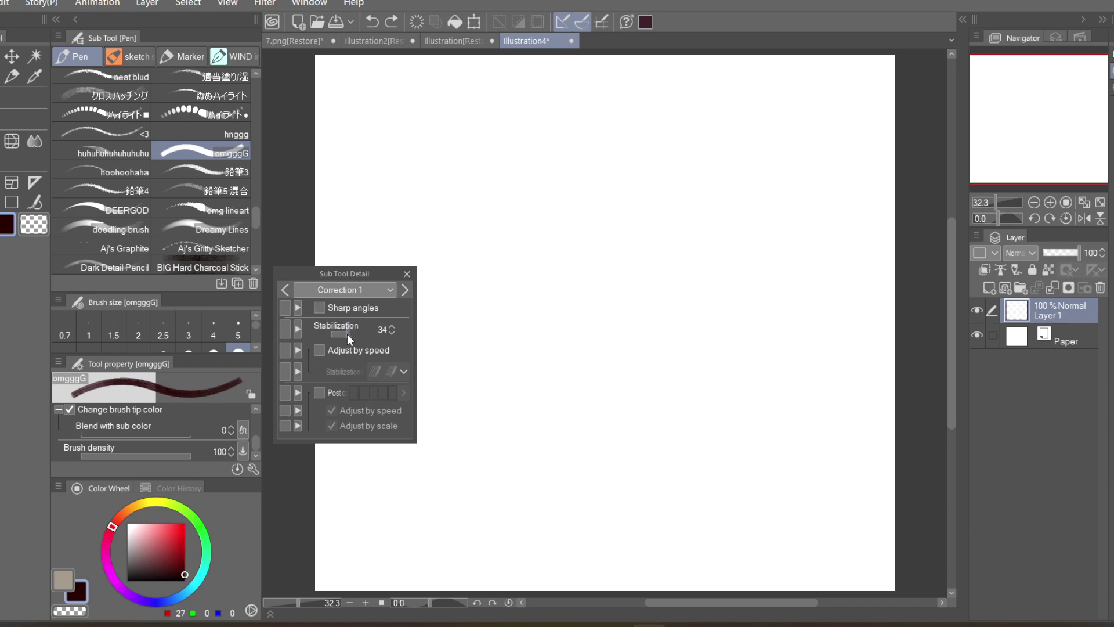
pyautogui.click(347, 333)
pyautogui.click(256, 346)
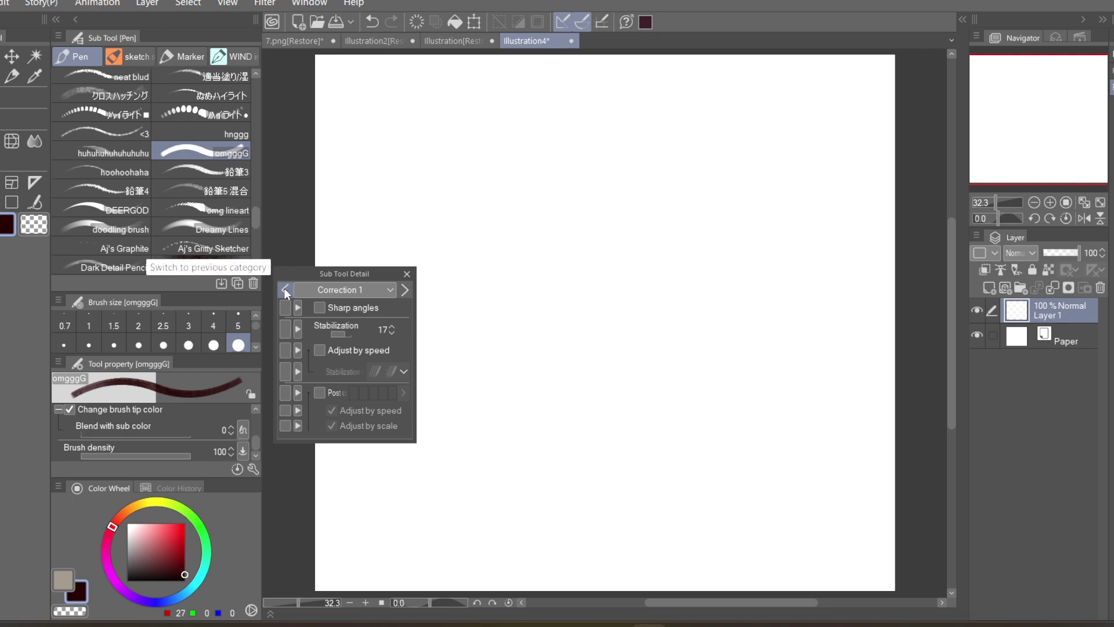
pyautogui.click(256, 347)
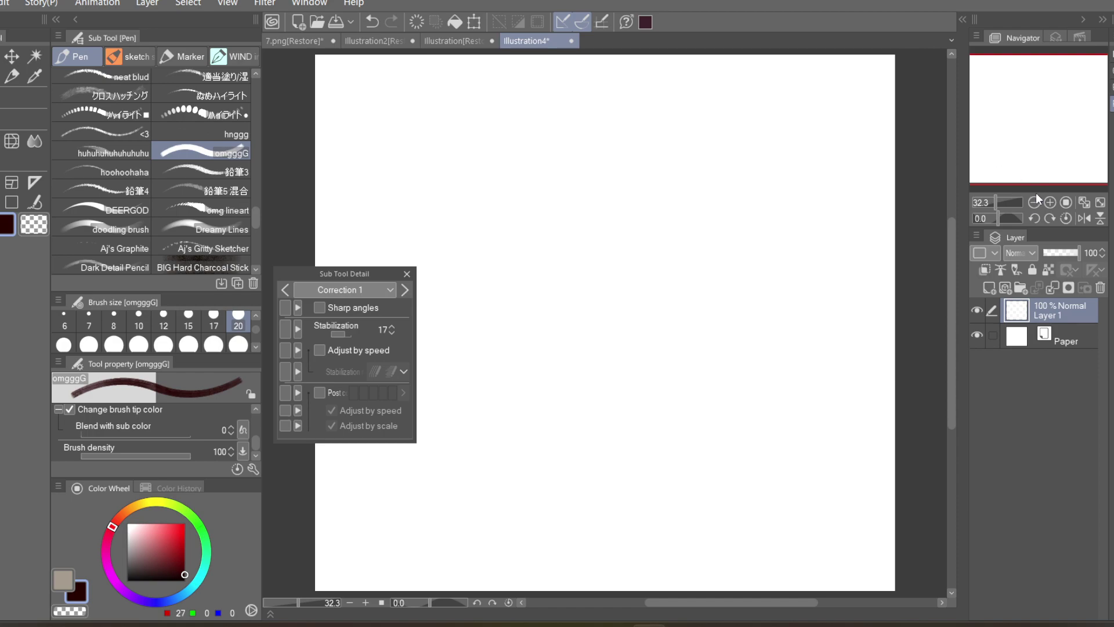
# - Sketch a tilted oval head in the upper-right part of the canvas, with crossing guide lines for the face
pyautogui.scroll(-1, 1033, 123)
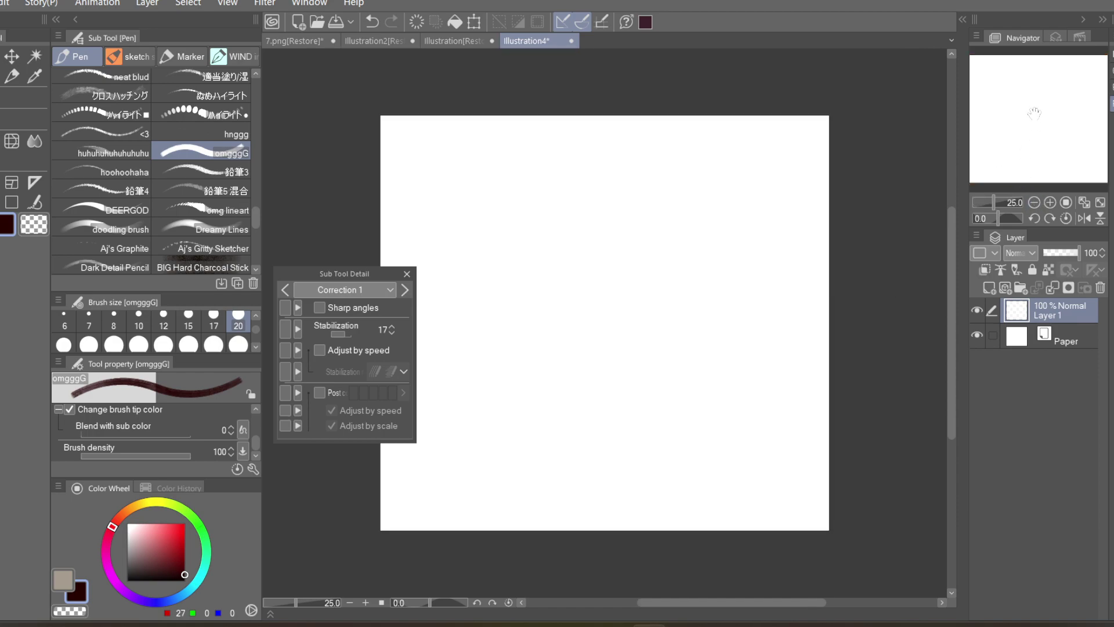
pyautogui.moveTo(1008, 97); pyautogui.dragTo(995, 106)
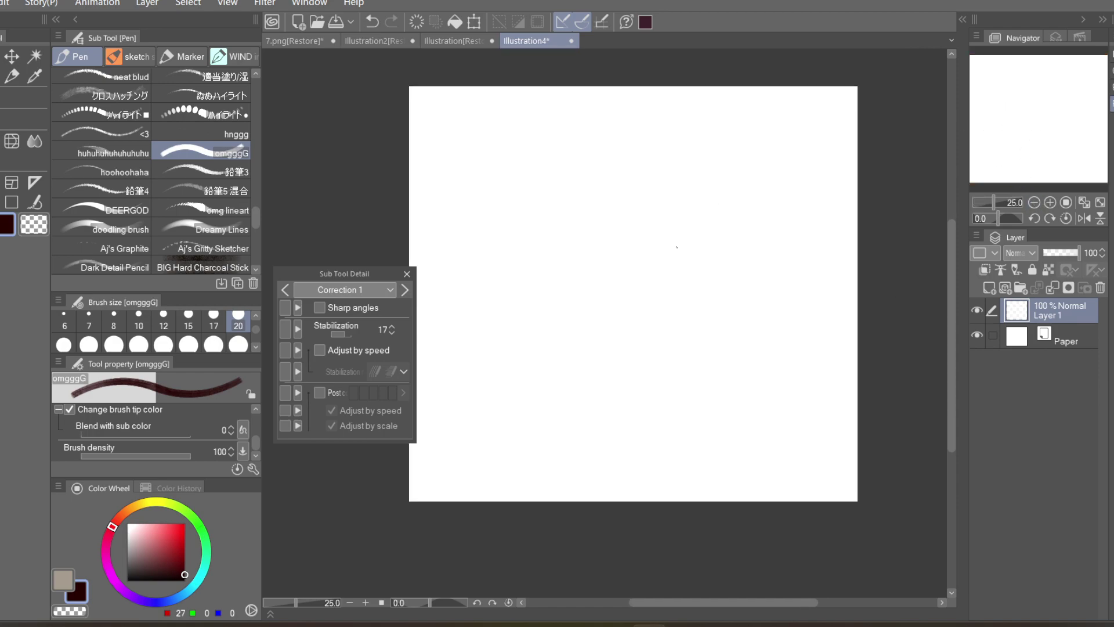
pyautogui.moveTo(677, 250)
pyautogui.mouseDown()
pyautogui.moveTo(691, 291)
pyautogui.moveTo(720, 298)
pyautogui.moveTo(752, 285)
pyautogui.moveTo(776, 243)
pyautogui.mouseUp()
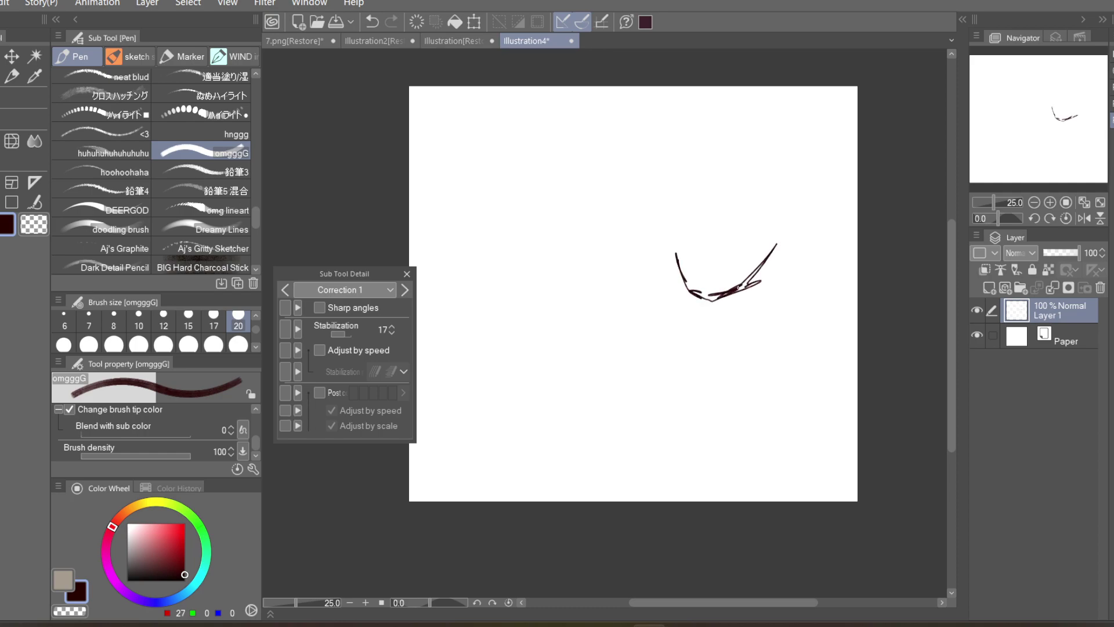
pyautogui.moveTo(742, 286)
pyautogui.mouseDown()
pyautogui.moveTo(788, 217)
pyautogui.moveTo(773, 202)
pyautogui.moveTo(782, 214)
pyautogui.moveTo(723, 189)
pyautogui.moveTo(751, 185)
pyautogui.moveTo(673, 249)
pyautogui.mouseUp()
pyautogui.moveTo(719, 193); pyautogui.dragTo(670, 255)
pyautogui.moveTo(677, 230); pyautogui.dragTo(736, 186)
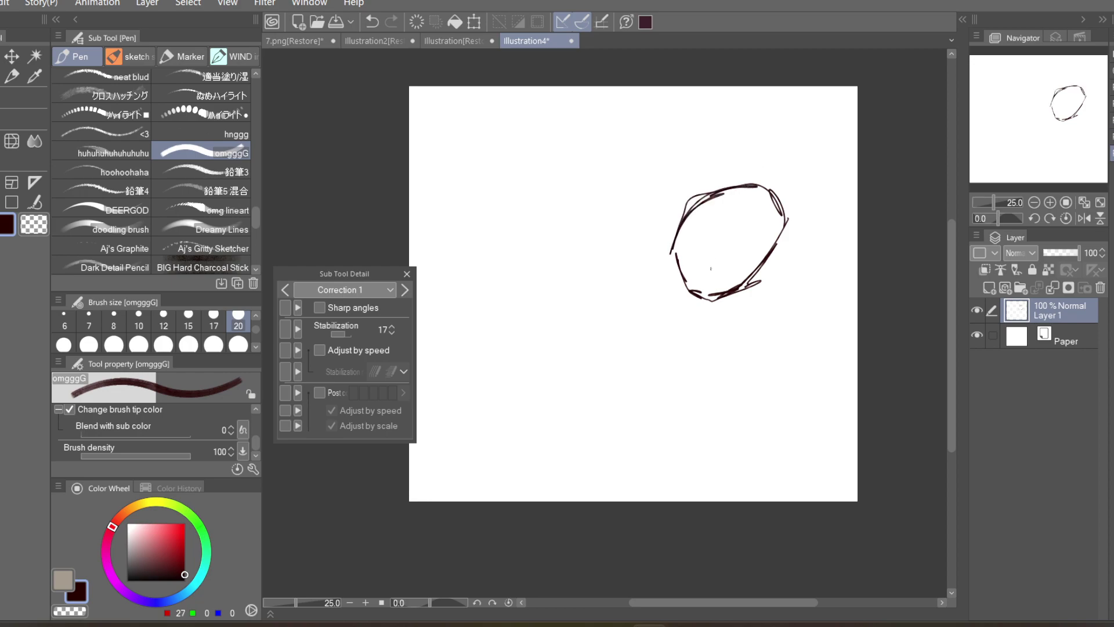
pyautogui.moveTo(711, 270)
pyautogui.mouseDown()
pyautogui.moveTo(766, 202)
pyautogui.moveTo(729, 217)
pyautogui.moveTo(773, 244)
pyautogui.mouseUp()
pyautogui.moveTo(705, 209)
pyautogui.mouseDown()
pyautogui.moveTo(755, 227)
pyautogui.moveTo(761, 249)
pyautogui.mouseUp()
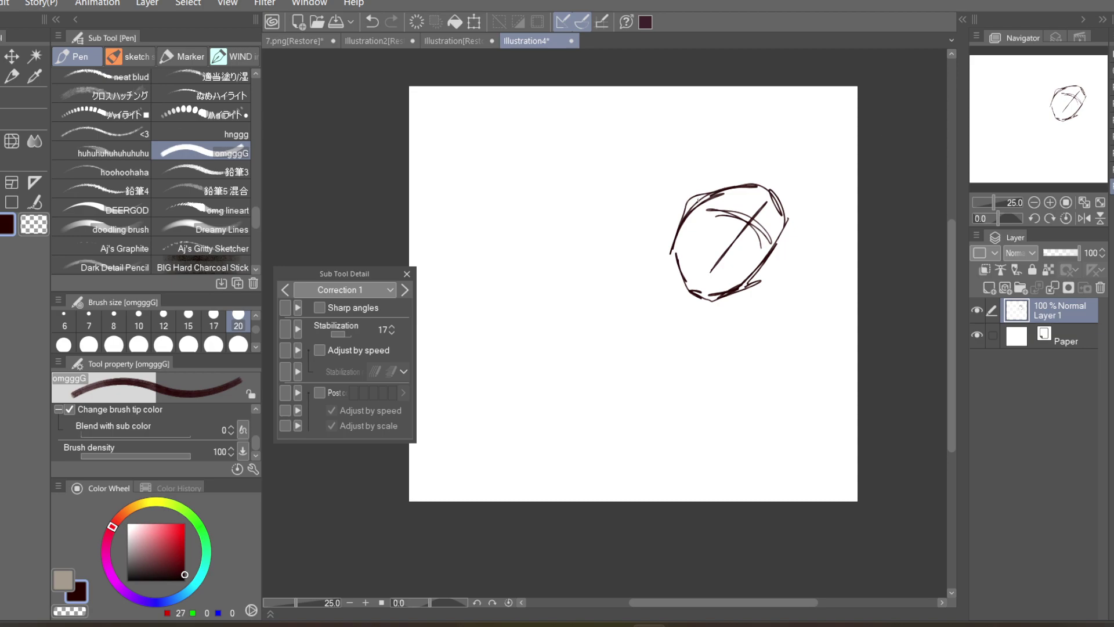
# - Sketch the shoulders, back, waist and underside of a reclining torso below the head
pyautogui.moveTo(599, 249)
pyautogui.mouseDown()
pyautogui.moveTo(645, 277)
pyautogui.moveTo(615, 244)
pyautogui.moveTo(645, 281)
pyautogui.mouseUp()
pyautogui.moveTo(653, 295); pyautogui.dragTo(755, 389)
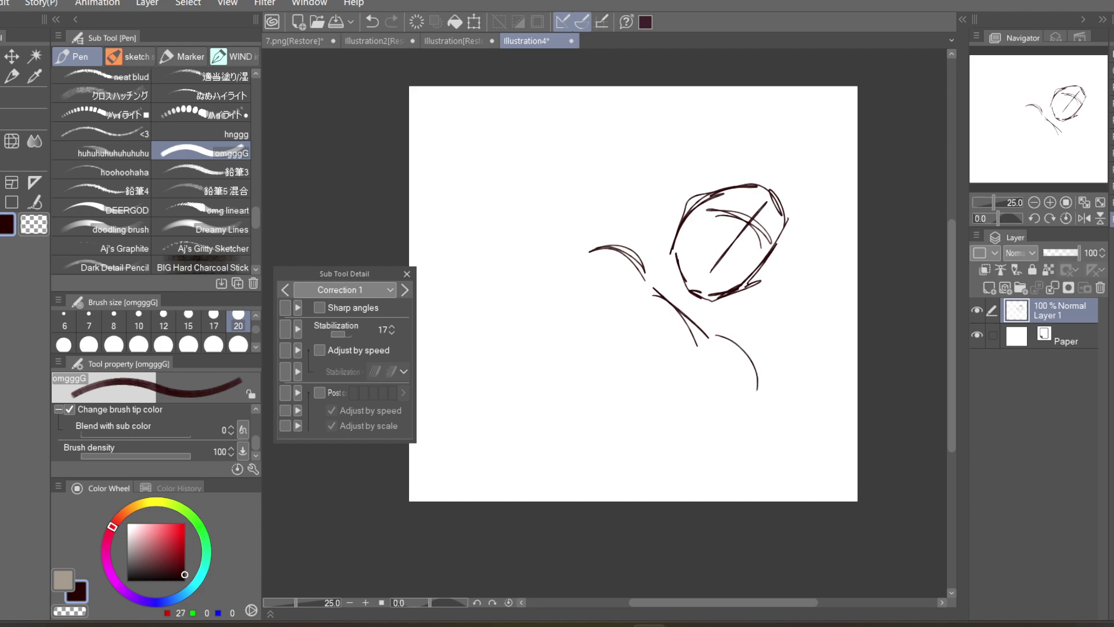
pyautogui.moveTo(731, 330)
pyautogui.mouseDown()
pyautogui.moveTo(759, 386)
pyautogui.moveTo(743, 405)
pyautogui.mouseUp()
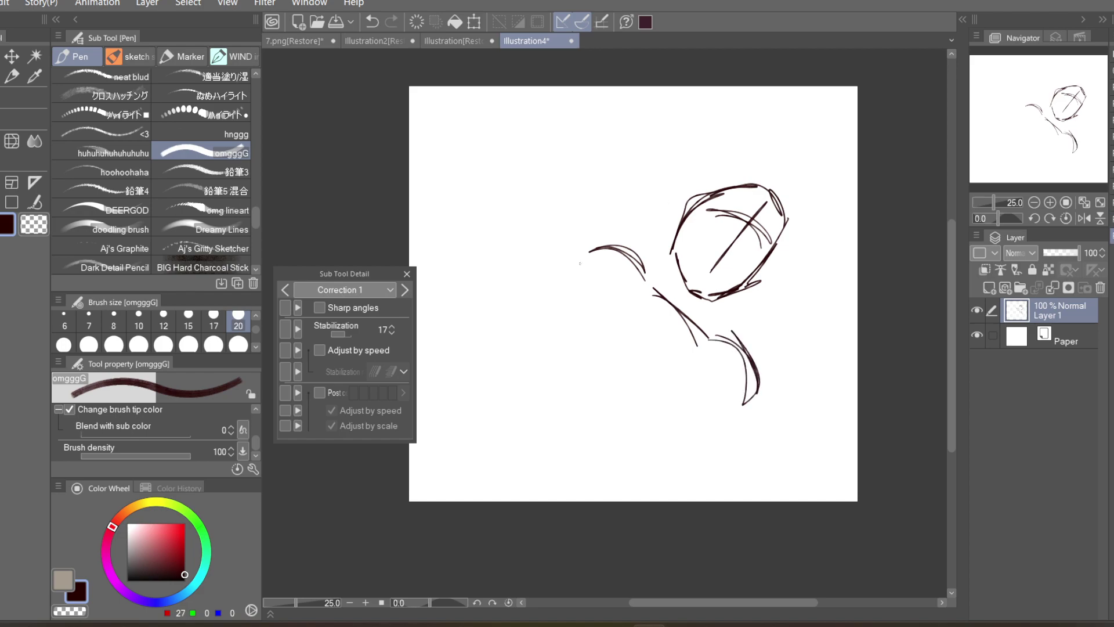
pyautogui.moveTo(579, 263)
pyautogui.mouseDown()
pyautogui.moveTo(505, 307)
pyautogui.moveTo(512, 298)
pyautogui.mouseUp()
pyautogui.moveTo(538, 271)
pyautogui.mouseDown()
pyautogui.moveTo(503, 310)
pyautogui.moveTo(515, 299)
pyautogui.moveTo(566, 406)
pyautogui.moveTo(714, 408)
pyautogui.mouseUp()
pyautogui.moveTo(582, 406); pyautogui.dragTo(721, 404)
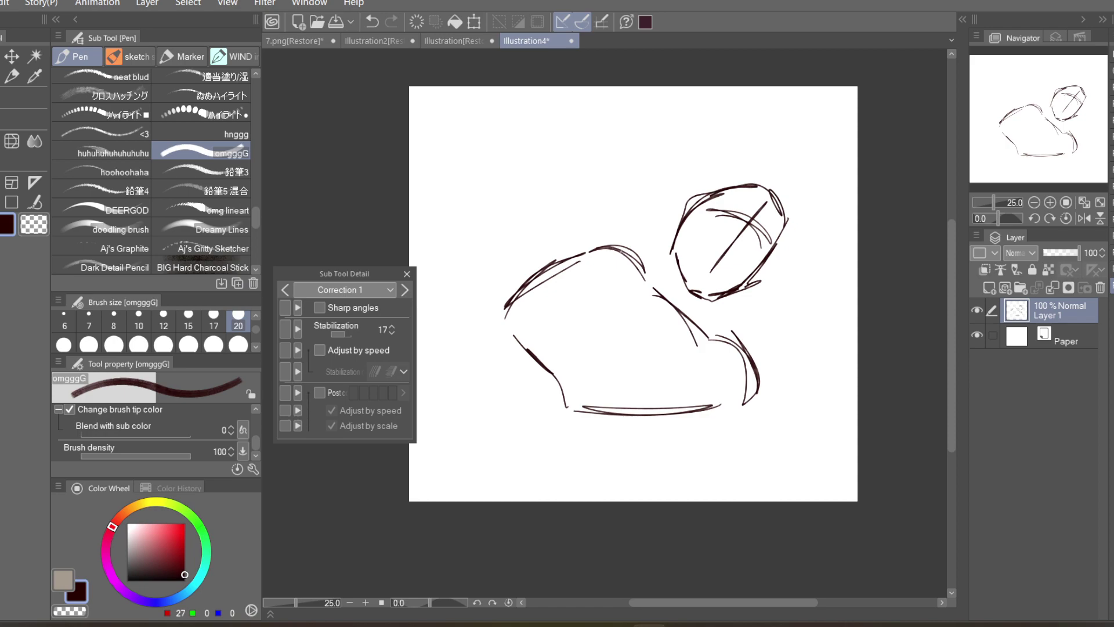
# - Sketch a circle for the shoulder joint at the upper curve of the torso
pyautogui.moveTo(604, 249)
pyautogui.mouseDown()
pyautogui.moveTo(640, 263)
pyautogui.moveTo(645, 306)
pyautogui.mouseUp()
pyautogui.moveTo(640, 258); pyautogui.dragTo(648, 317)
pyautogui.moveTo(575, 266)
pyautogui.mouseDown()
pyautogui.moveTo(598, 318)
pyautogui.moveTo(638, 267)
pyautogui.moveTo(597, 249)
pyautogui.moveTo(578, 295)
pyautogui.moveTo(638, 313)
pyautogui.mouseUp()
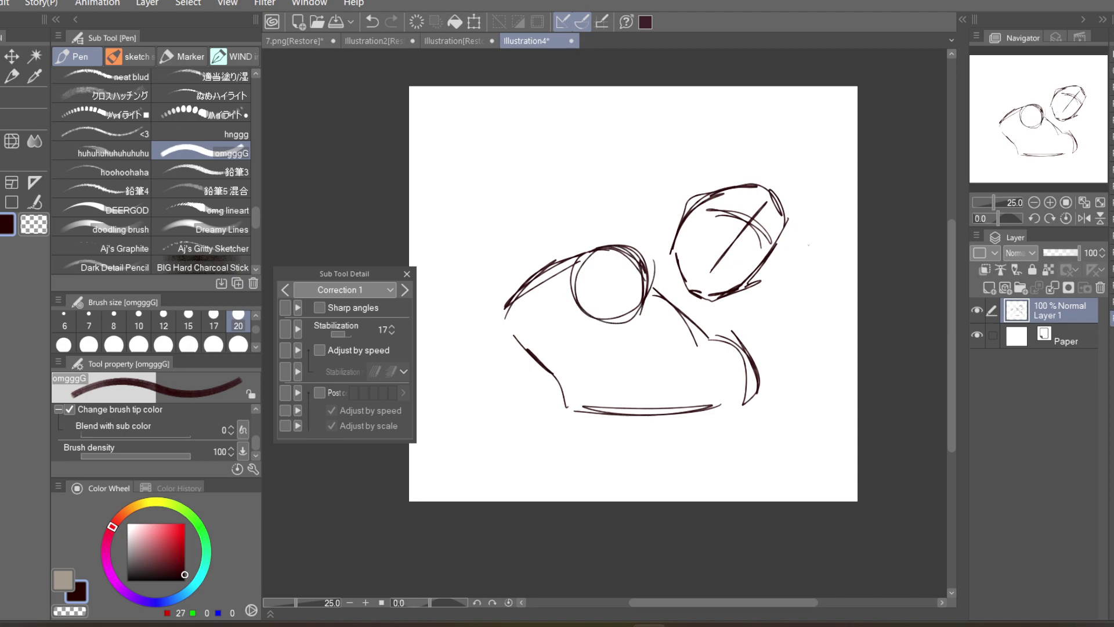
# - Sketch a raised open hand beside the head, with an elbow curve and arm lines linking it to the shoulder circle
pyautogui.moveTo(781, 271)
pyautogui.mouseDown()
pyautogui.moveTo(823, 296)
pyautogui.moveTo(793, 341)
pyautogui.moveTo(764, 287)
pyautogui.moveTo(756, 319)
pyautogui.moveTo(777, 345)
pyautogui.moveTo(792, 342)
pyautogui.moveTo(781, 349)
pyautogui.mouseUp()
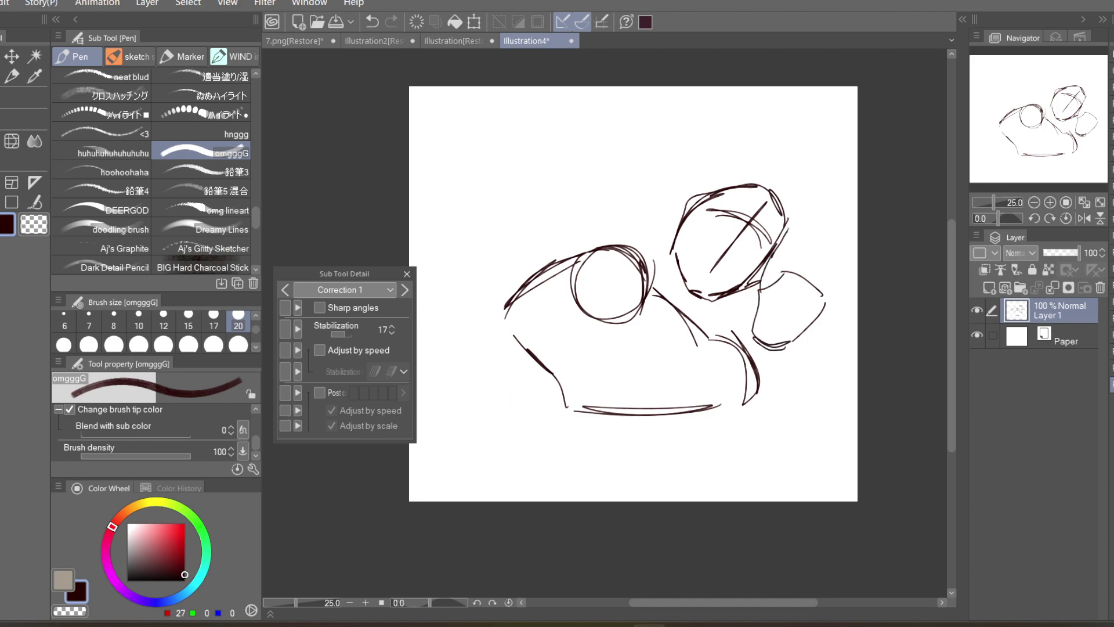
pyautogui.moveTo(789, 232)
pyautogui.mouseDown()
pyautogui.moveTo(781, 270)
pyautogui.moveTo(792, 277)
pyautogui.moveTo(816, 213)
pyautogui.moveTo(821, 246)
pyautogui.moveTo(805, 282)
pyautogui.mouseUp()
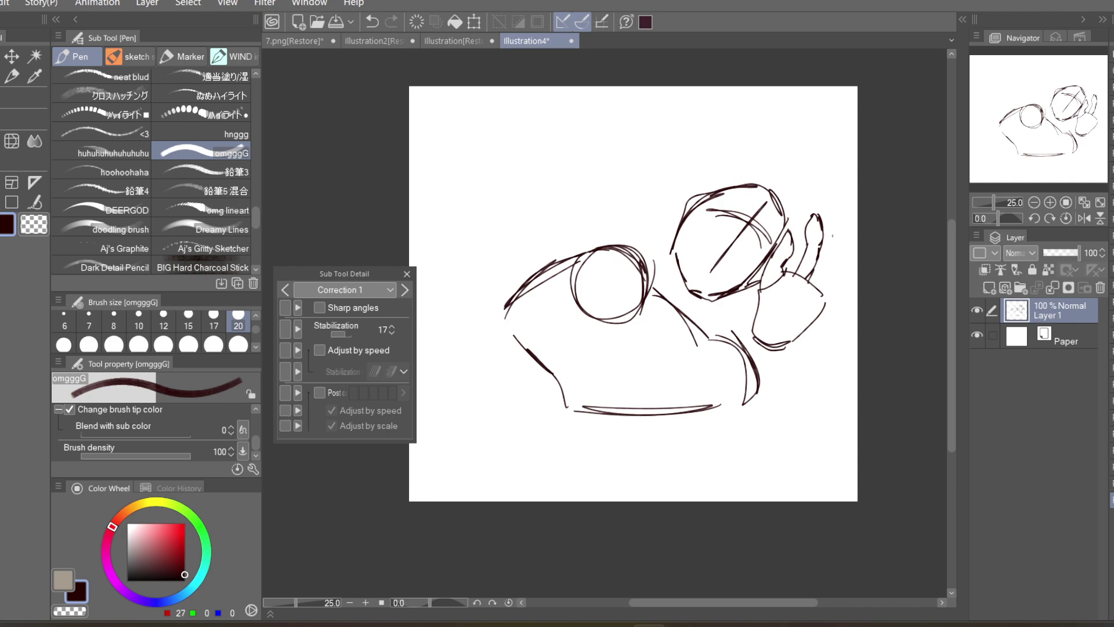
pyautogui.moveTo(826, 224)
pyautogui.mouseDown()
pyautogui.moveTo(837, 248)
pyautogui.moveTo(818, 291)
pyautogui.mouseUp()
pyautogui.moveTo(836, 249)
pyautogui.mouseDown()
pyautogui.moveTo(820, 295)
pyautogui.moveTo(835, 255)
pyautogui.moveTo(831, 282)
pyautogui.moveTo(774, 350)
pyautogui.mouseUp()
pyautogui.moveTo(825, 305); pyautogui.dragTo(768, 341)
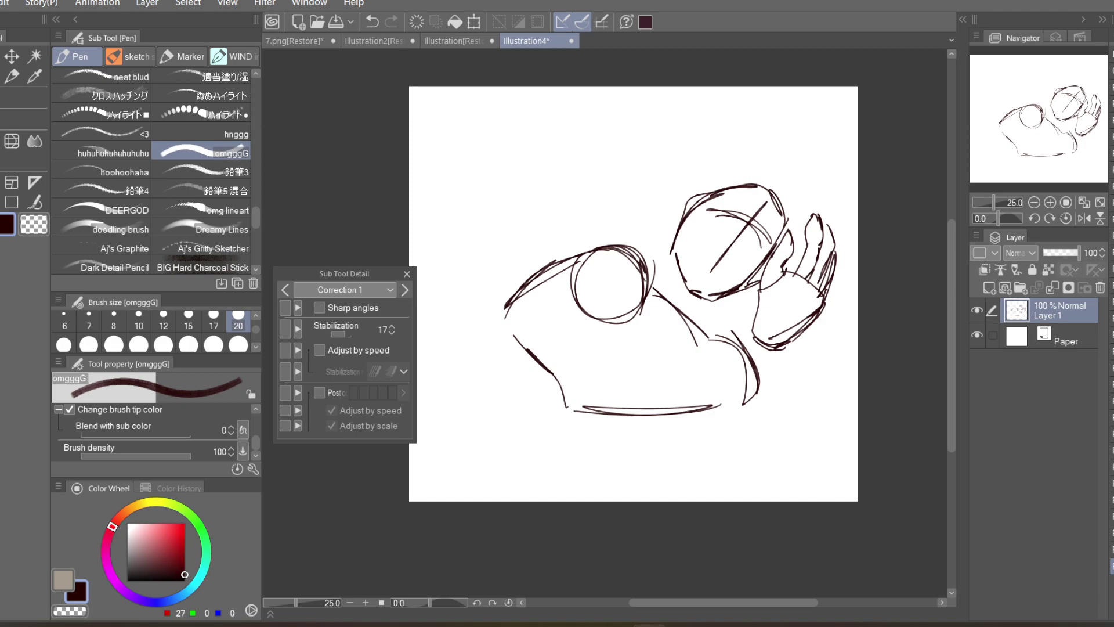
pyautogui.moveTo(636, 382)
pyautogui.mouseDown()
pyautogui.moveTo(672, 354)
pyautogui.moveTo(680, 407)
pyautogui.moveTo(757, 323)
pyautogui.mouseUp()
pyautogui.moveTo(625, 300); pyautogui.dragTo(654, 380)
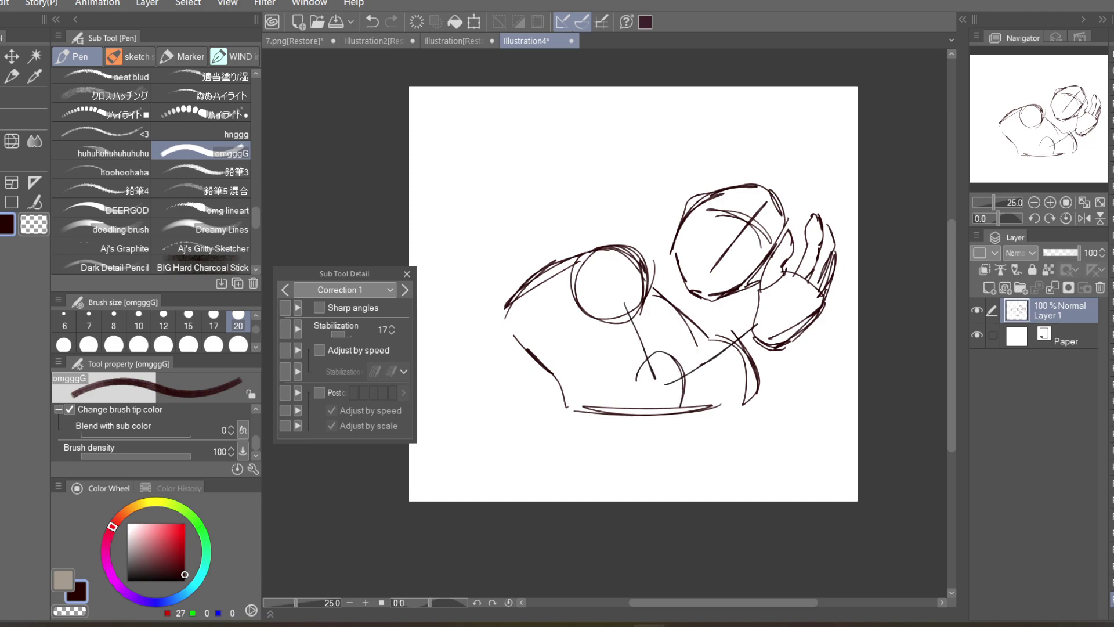
# - Extend the body from the waist to the canvas's left edge with rough hip and upper leg lines
pyautogui.moveTo(632, 290); pyautogui.dragTo(680, 281)
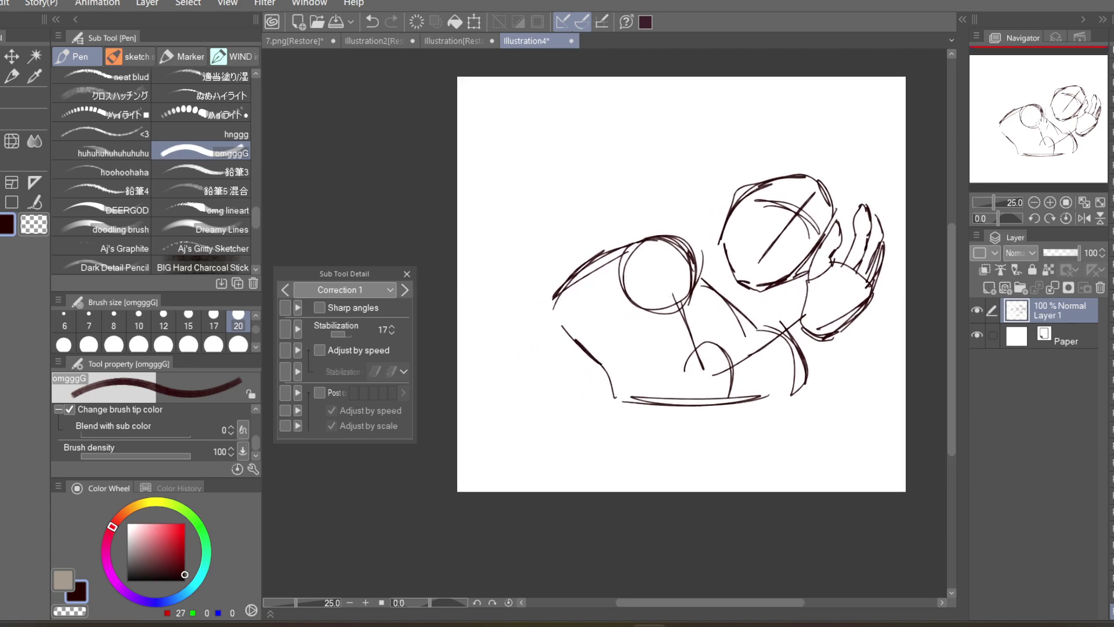
pyautogui.moveTo(545, 320); pyautogui.dragTo(626, 246)
pyautogui.moveTo(529, 325)
pyautogui.mouseDown()
pyautogui.moveTo(578, 401)
pyautogui.moveTo(451, 397)
pyautogui.moveTo(470, 339)
pyautogui.moveTo(523, 306)
pyautogui.mouseUp()
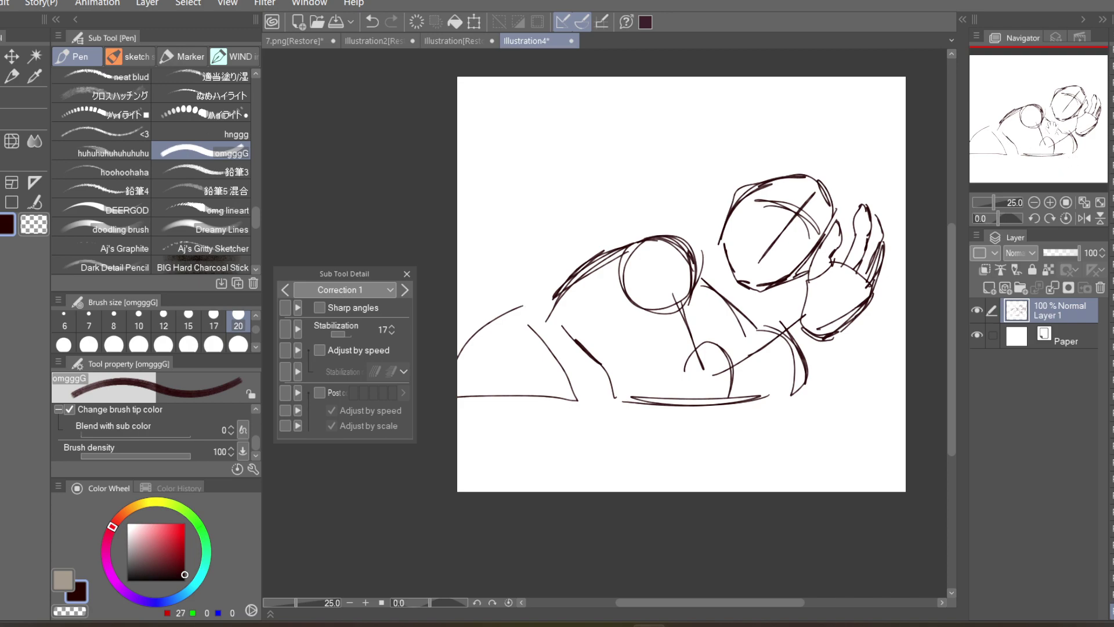
pyautogui.moveTo(678, 284)
pyautogui.mouseDown()
pyautogui.moveTo(631, 298)
pyautogui.moveTo(669, 293)
pyautogui.moveTo(638, 279)
pyautogui.moveTo(681, 296)
pyautogui.mouseUp()
pyautogui.moveTo(533, 318); pyautogui.dragTo(464, 309)
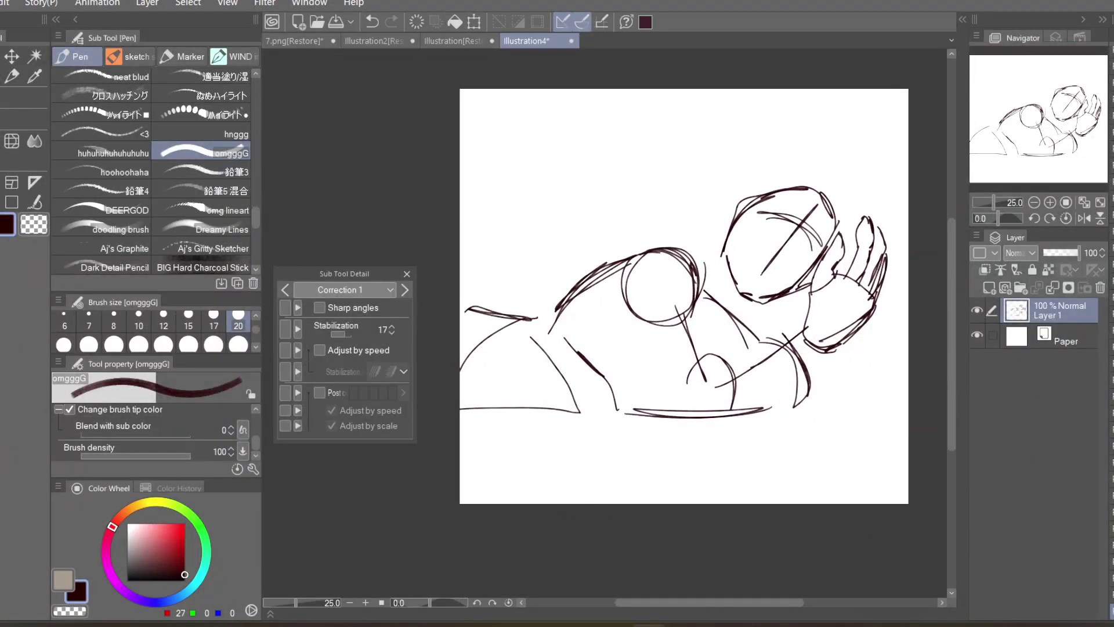
# - Try sketching half-closed eyes and slanted eyebrows along the face's guide line with the canvas rotated
pyautogui.moveTo(697, 290); pyautogui.dragTo(623, 345)
pyautogui.moveTo(997, 200); pyautogui.dragTo(994, 219)
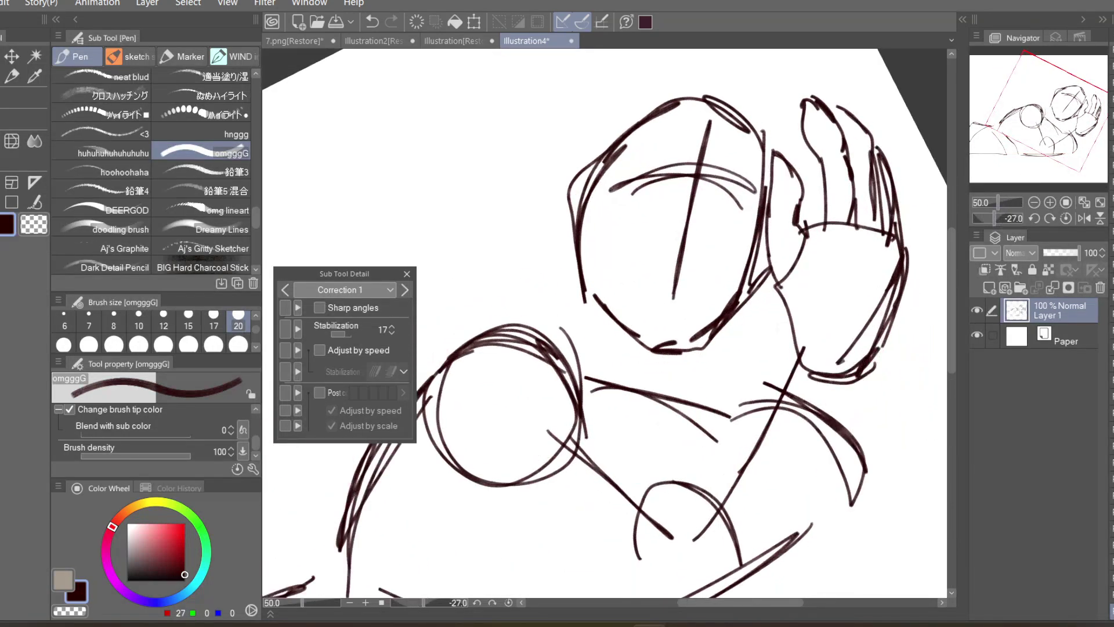
pyautogui.moveTo(628, 175); pyautogui.dragTo(685, 156)
pyautogui.moveTo(624, 189)
pyautogui.mouseDown()
pyautogui.moveTo(684, 167)
pyautogui.moveTo(667, 197)
pyautogui.moveTo(662, 148)
pyautogui.moveTo(695, 133)
pyautogui.moveTo(753, 184)
pyautogui.moveTo(723, 179)
pyautogui.moveTo(738, 203)
pyautogui.moveTo(723, 199)
pyautogui.mouseUp()
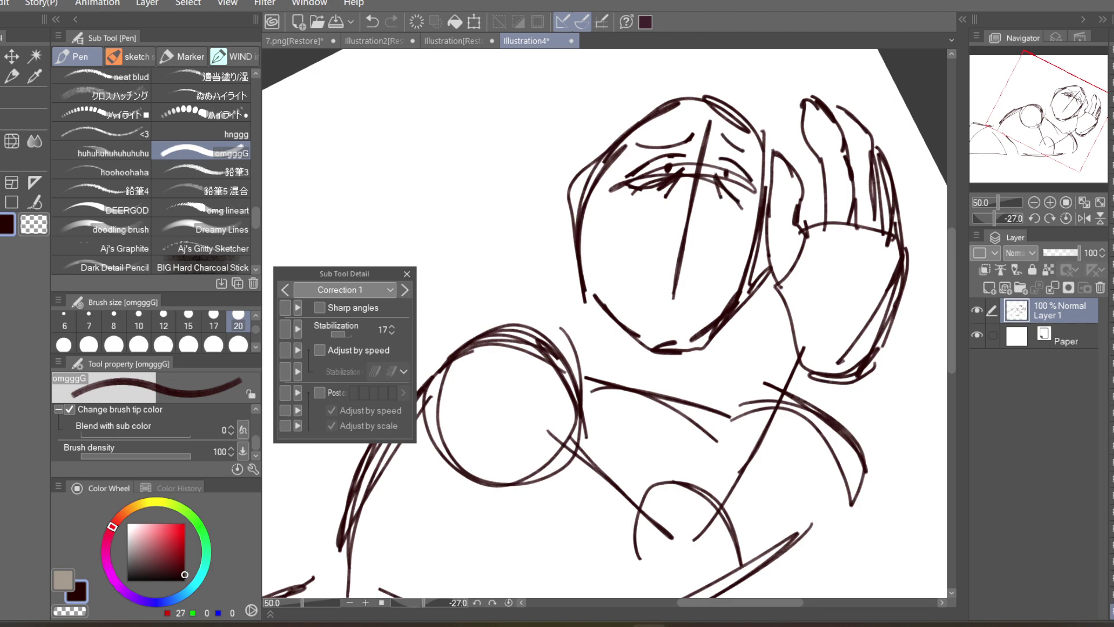
# - Undo the eye and eyebrow strokes on the face
pyautogui.click(1066, 203)
pyautogui.moveTo(1000, 202); pyautogui.dragTo(995, 207)
pyautogui.hotkey('ctrl', 'z')
pyautogui.hotkey('ctrl', 'z')
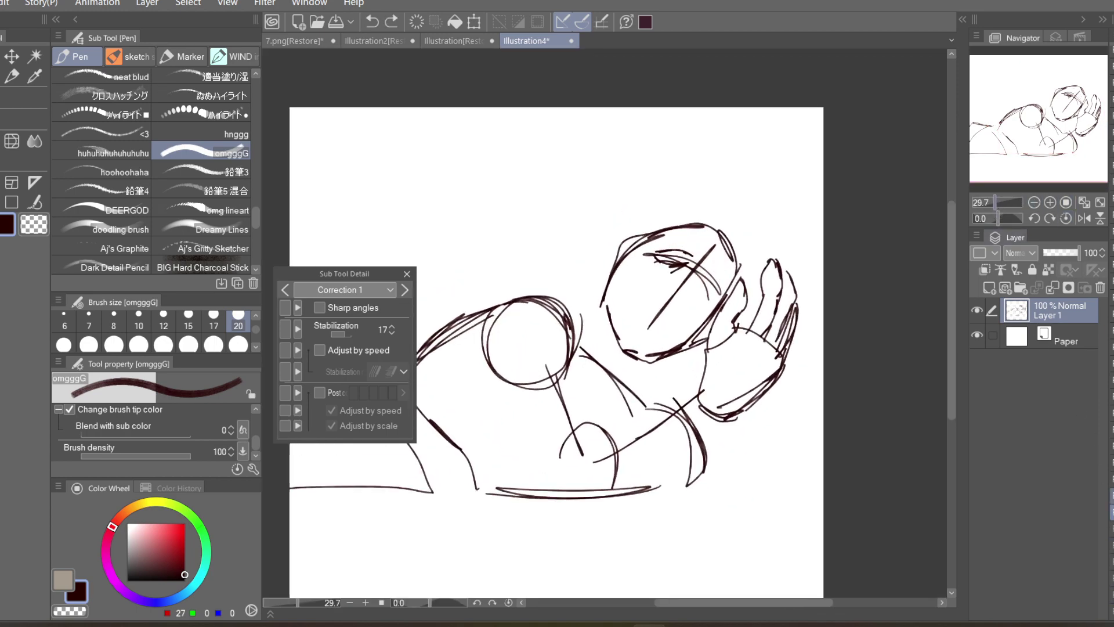
# - Sketch the nose on the face's centre line, plus the eyes and eyebrows along the curved guide line
pyautogui.moveTo(662, 297)
pyautogui.mouseDown()
pyautogui.moveTo(680, 302)
pyautogui.moveTo(695, 281)
pyautogui.mouseUp()
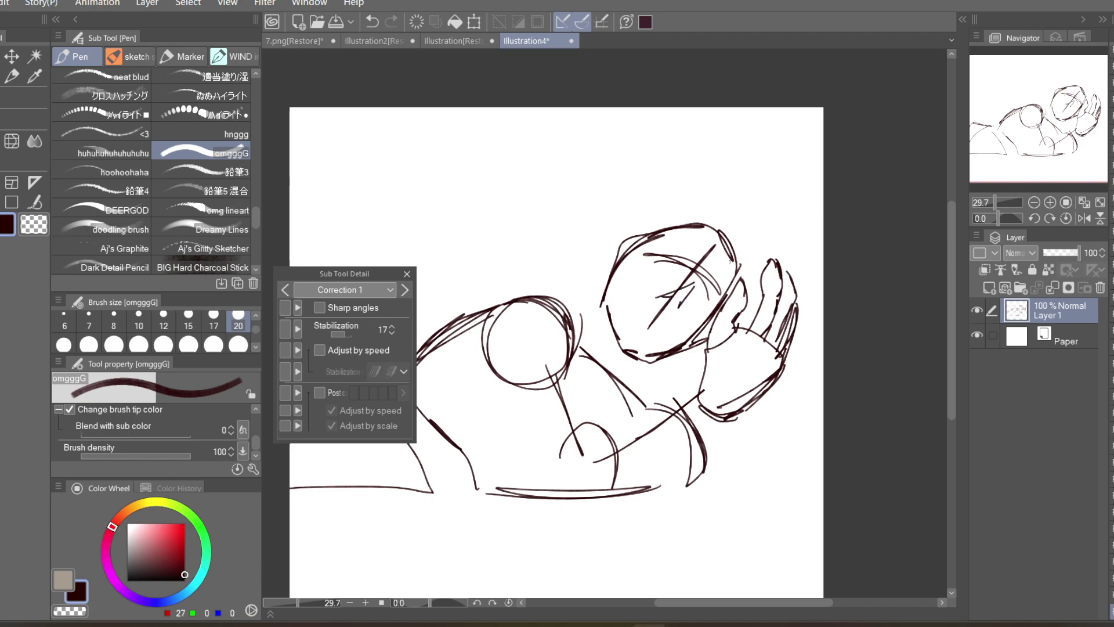
pyautogui.moveTo(993, 218); pyautogui.dragTo(990, 220)
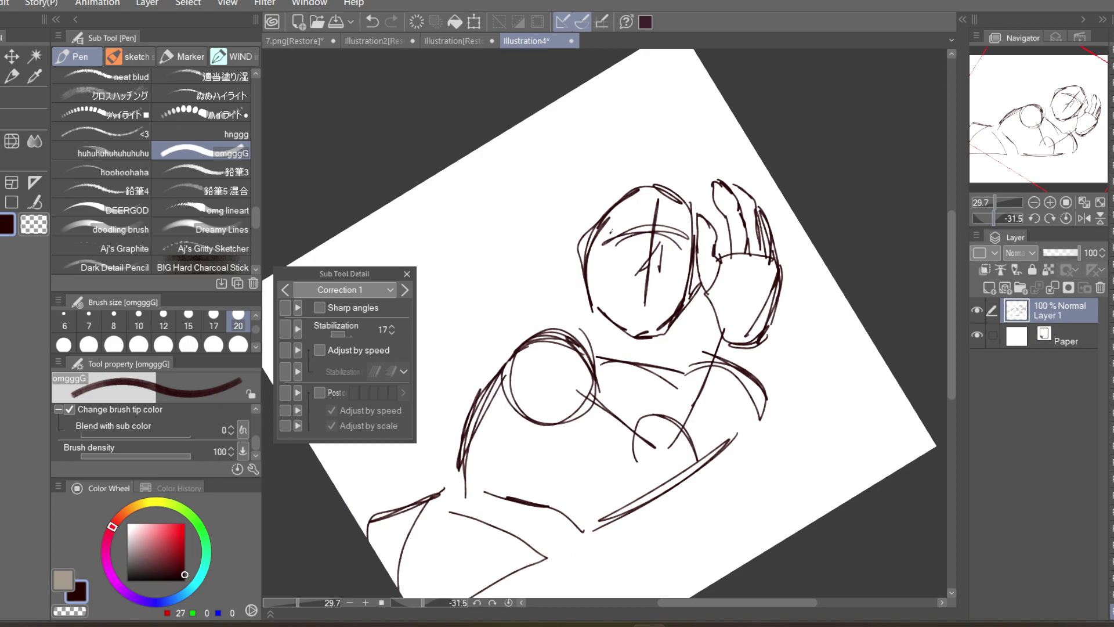
pyautogui.moveTo(611, 233)
pyautogui.mouseDown()
pyautogui.moveTo(643, 219)
pyautogui.moveTo(630, 220)
pyautogui.moveTo(640, 229)
pyautogui.moveTo(643, 213)
pyautogui.moveTo(688, 233)
pyautogui.moveTo(689, 250)
pyautogui.moveTo(671, 213)
pyautogui.moveTo(693, 227)
pyautogui.moveTo(659, 246)
pyautogui.mouseUp()
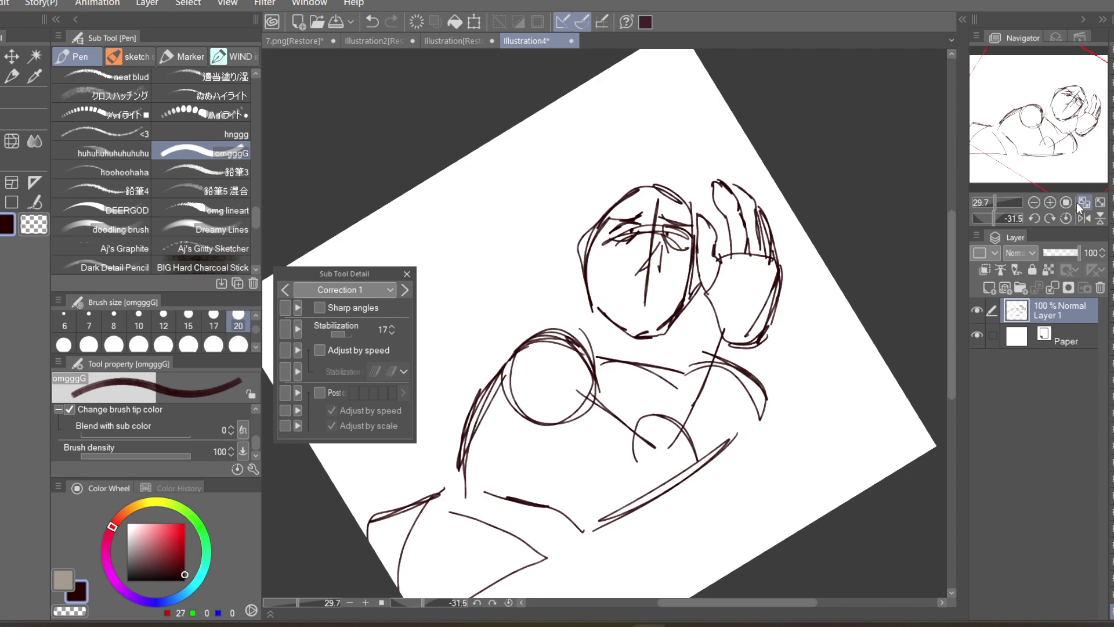
# - Sketch a small open, downturned mouth below the nose on the tilted face
pyautogui.click(1065, 218)
pyautogui.moveTo(994, 201); pyautogui.dragTo(993, 212)
pyautogui.click(993, 216)
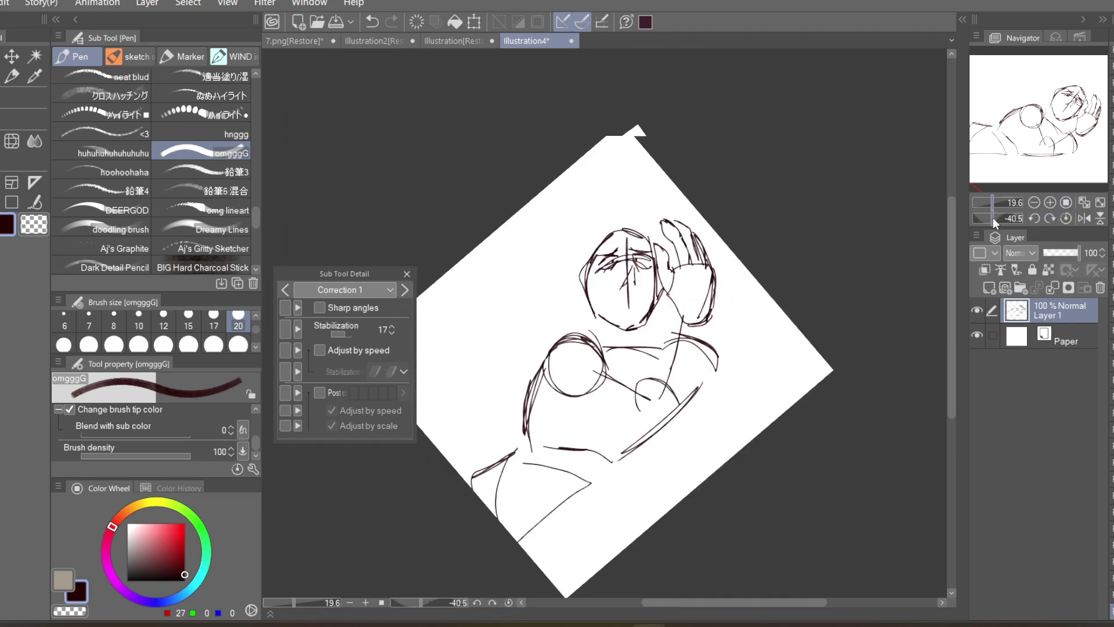
pyautogui.click(994, 218)
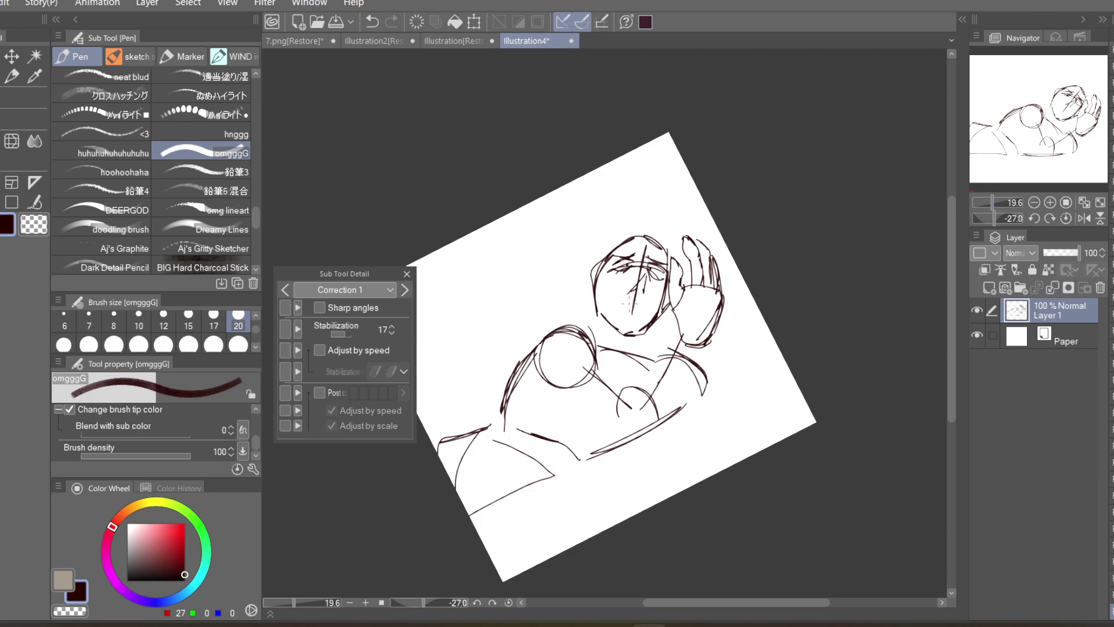
pyautogui.moveTo(613, 309)
pyautogui.mouseDown()
pyautogui.moveTo(642, 310)
pyautogui.moveTo(640, 322)
pyautogui.mouseUp()
pyautogui.moveTo(642, 311); pyautogui.dragTo(645, 320)
# - Select the mouth with a rectangular selection, shift it slightly closer to the nose, and clear the selection
pyautogui.click(30, 57)
pyautogui.moveTo(603, 300); pyautogui.dragTo(649, 322)
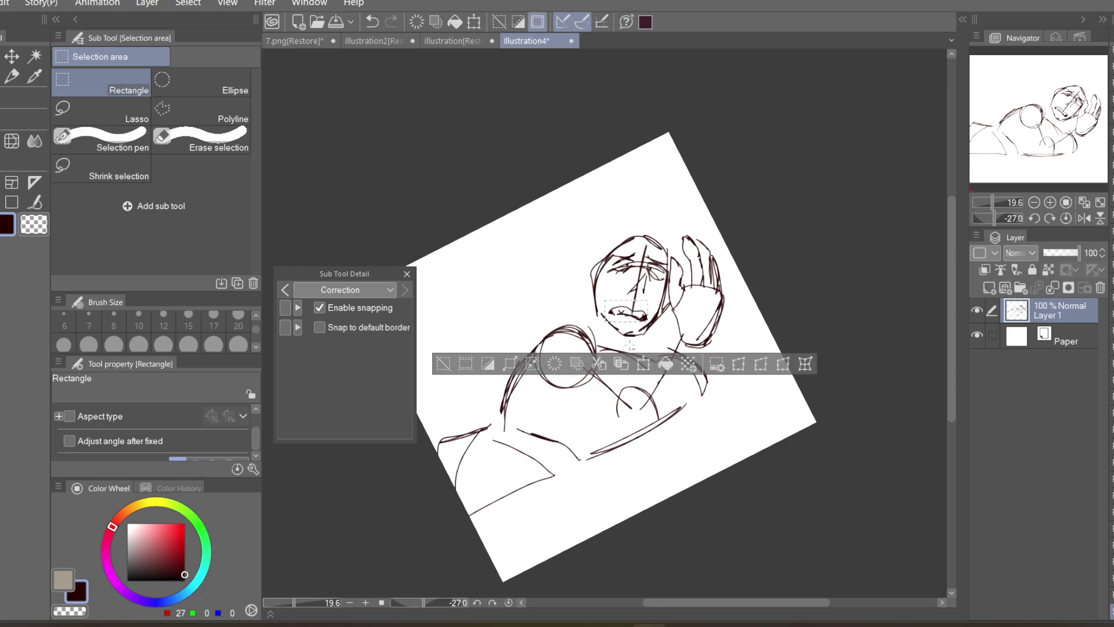
pyautogui.click(640, 361)
pyautogui.moveTo(647, 315); pyautogui.dragTo(600, 348)
pyautogui.click(600, 355)
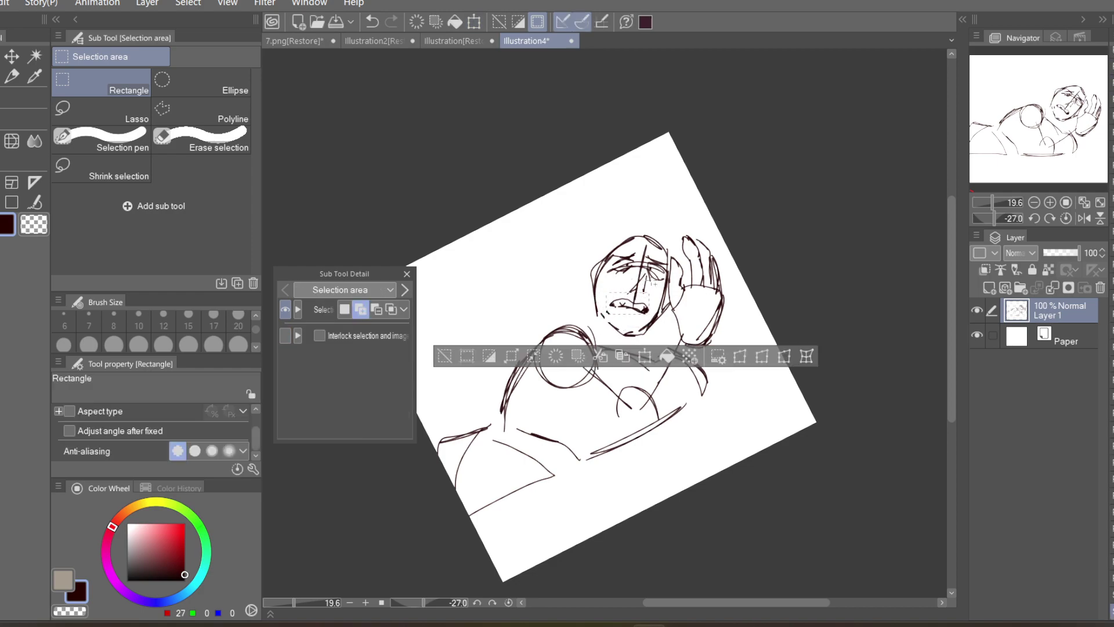
pyautogui.click(455, 340)
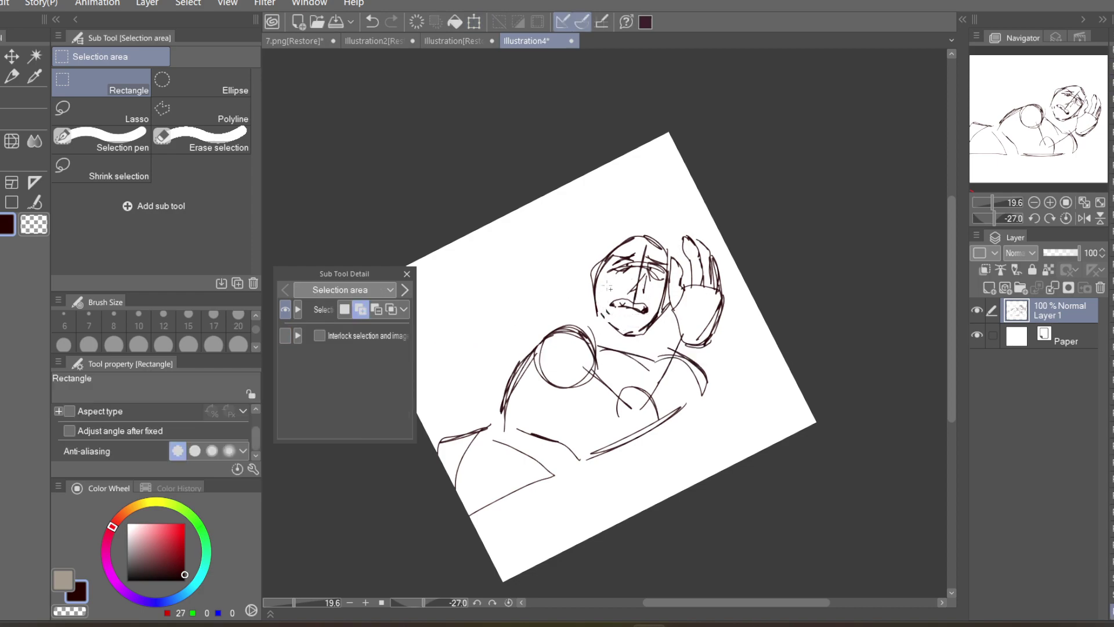
# - Erase the lower jaw outline and redraw the chin and jawline closer to the mouth
pyautogui.press('e')
pyautogui.press('p')
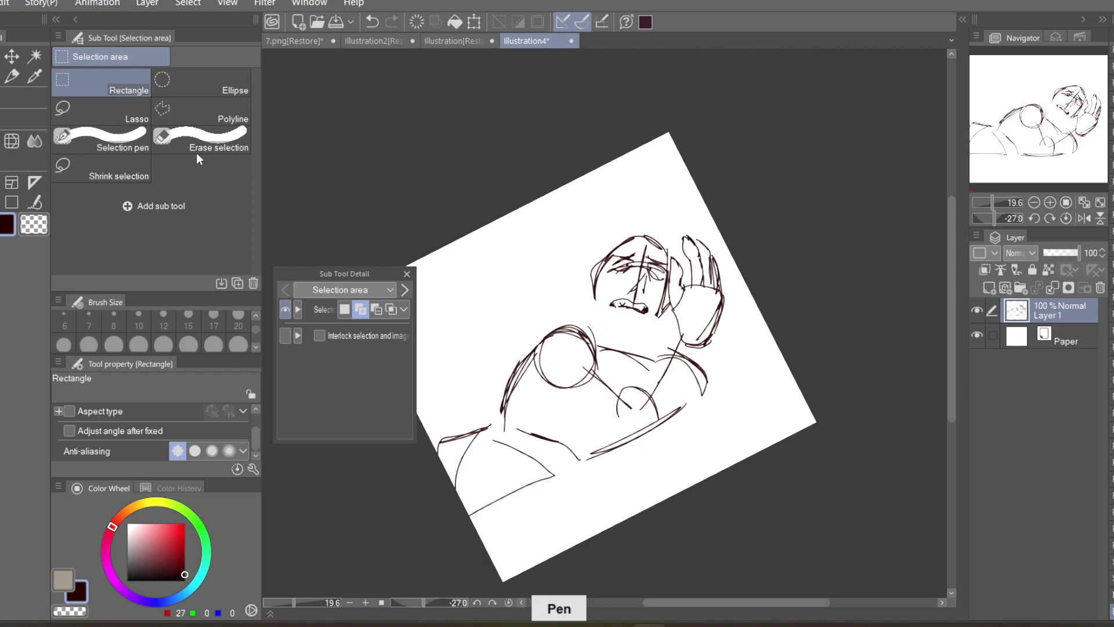
pyautogui.moveTo(624, 323)
pyautogui.mouseDown()
pyautogui.moveTo(642, 319)
pyautogui.moveTo(610, 311)
pyautogui.moveTo(615, 321)
pyautogui.mouseUp()
pyautogui.moveTo(598, 300)
pyautogui.mouseDown()
pyautogui.moveTo(608, 314)
pyautogui.moveTo(602, 270)
pyautogui.mouseUp()
# - Return the canvas to its upright angle and sketch the first hair strands on the crown and across the face
pyautogui.click(1066, 218)
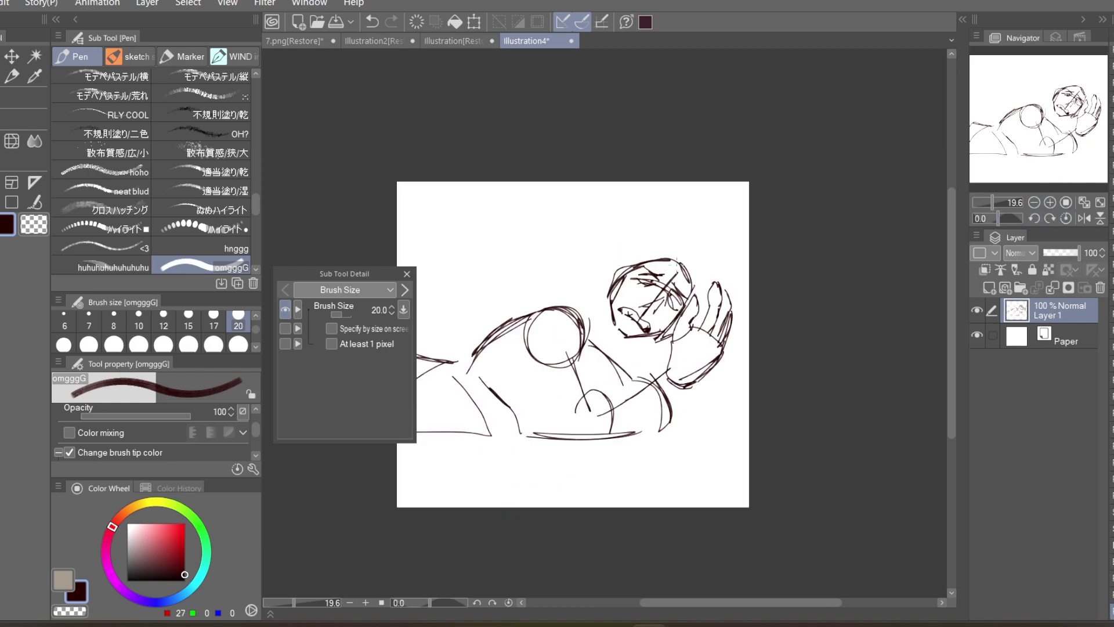
pyautogui.moveTo(681, 257)
pyautogui.mouseDown()
pyautogui.moveTo(676, 243)
pyautogui.moveTo(642, 351)
pyautogui.moveTo(639, 326)
pyautogui.mouseUp()
pyautogui.moveTo(638, 260); pyautogui.dragTo(635, 336)
pyautogui.moveTo(637, 253); pyautogui.dragTo(633, 317)
pyautogui.moveTo(634, 313); pyautogui.dragTo(633, 334)
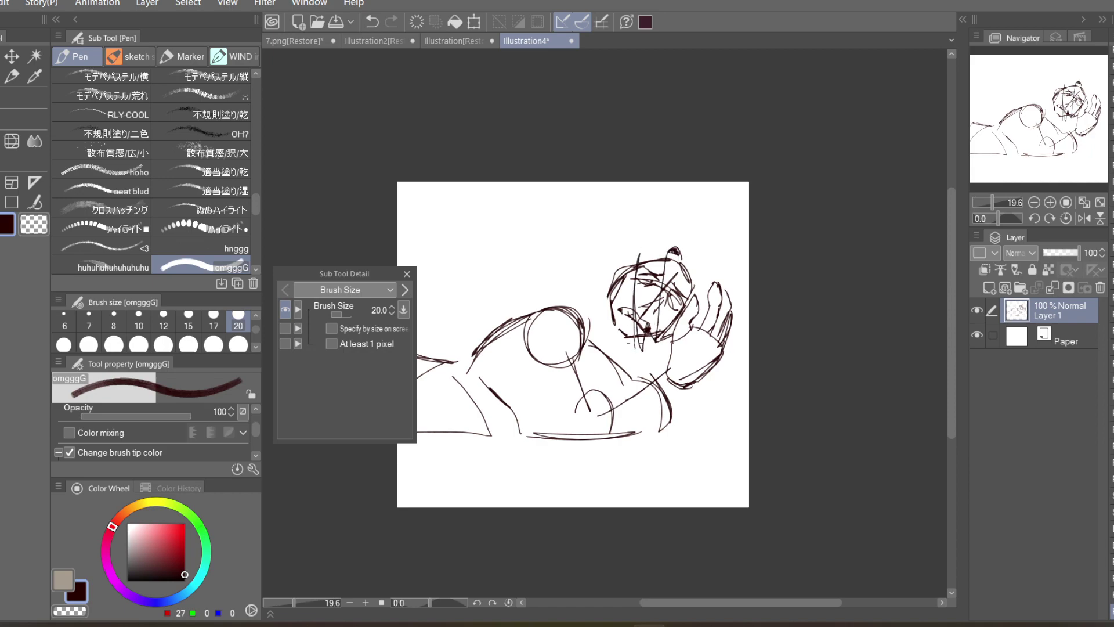
# - Sketch the loose outer hair outline around the head, with pointed locks falling below the chin
pyautogui.moveTo(648, 233)
pyautogui.mouseDown()
pyautogui.moveTo(612, 248)
pyautogui.moveTo(616, 272)
pyautogui.mouseUp()
pyautogui.hotkey('ctrl', 'z')
pyautogui.moveTo(604, 309)
pyautogui.mouseDown()
pyautogui.moveTo(613, 364)
pyautogui.moveTo(636, 358)
pyautogui.mouseUp()
pyautogui.moveTo(686, 243)
pyautogui.mouseDown()
pyautogui.moveTo(654, 227)
pyautogui.moveTo(644, 240)
pyautogui.moveTo(601, 248)
pyautogui.moveTo(618, 253)
pyautogui.moveTo(588, 298)
pyautogui.moveTo(598, 276)
pyautogui.mouseUp()
pyautogui.moveTo(690, 239); pyautogui.dragTo(699, 251)
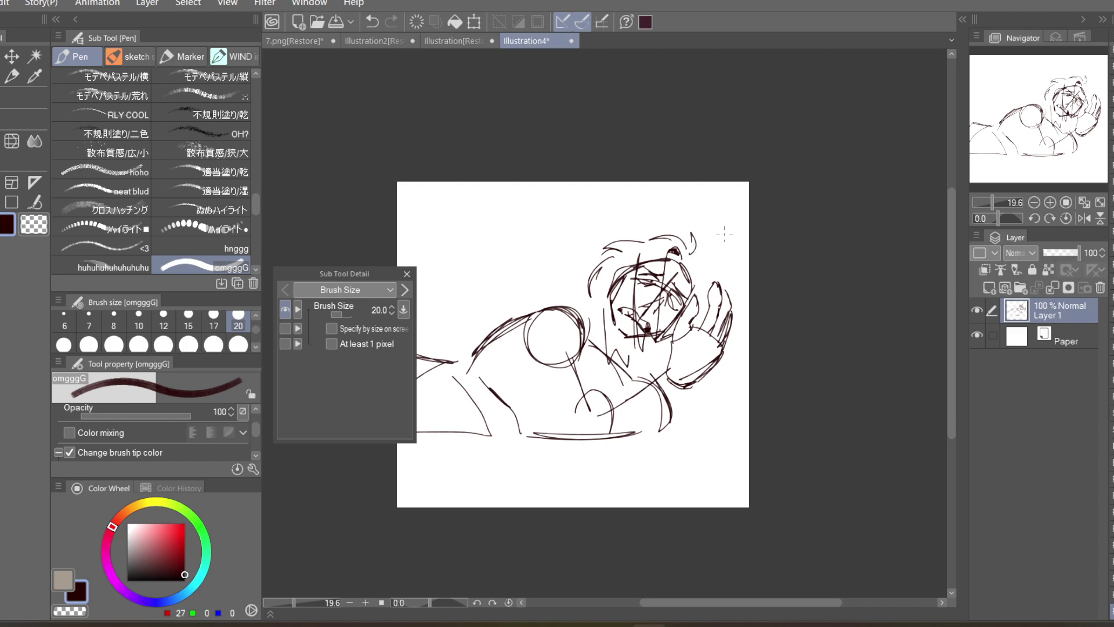
pyautogui.moveTo(635, 341); pyautogui.dragTo(658, 334)
pyautogui.click(372, 23)
pyautogui.hotkey('ctrl', 'y')
# - Sketch the elbow's outline and an open hand with extended fingers beneath it, and extend the ground line to the canvas's left edge
pyautogui.moveTo(674, 391)
pyautogui.mouseDown()
pyautogui.moveTo(716, 422)
pyautogui.moveTo(650, 434)
pyautogui.moveTo(688, 435)
pyautogui.moveTo(646, 459)
pyautogui.moveTo(647, 471)
pyautogui.moveTo(647, 458)
pyautogui.moveTo(650, 493)
pyautogui.mouseUp()
pyautogui.moveTo(654, 453)
pyautogui.mouseDown()
pyautogui.moveTo(711, 460)
pyautogui.moveTo(687, 492)
pyautogui.moveTo(703, 478)
pyautogui.moveTo(649, 503)
pyautogui.mouseUp()
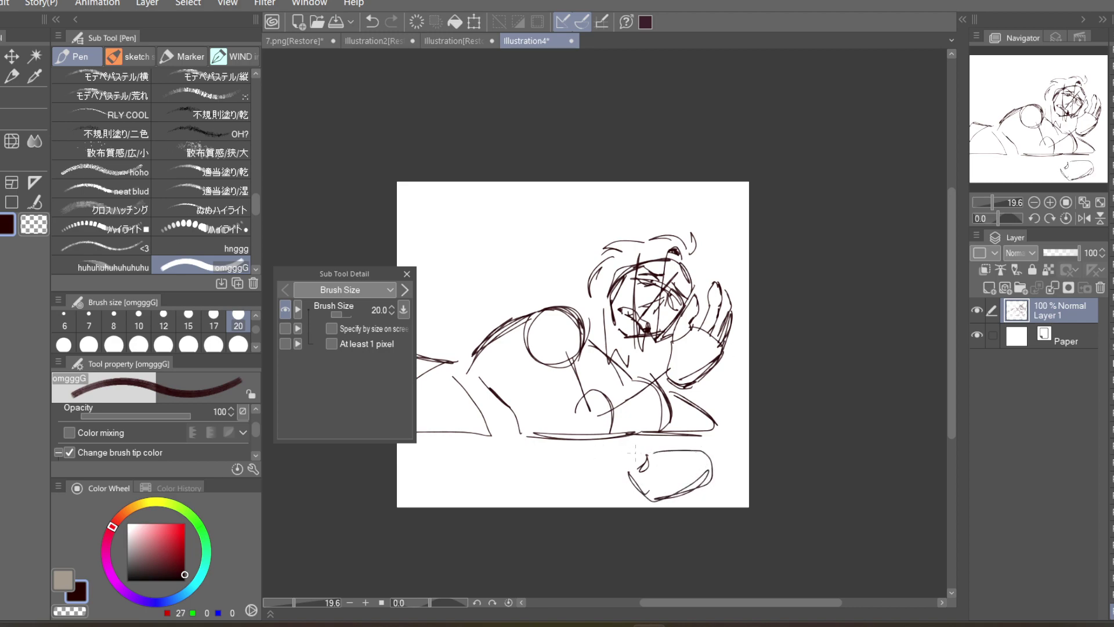
pyautogui.moveTo(636, 451)
pyautogui.mouseDown()
pyautogui.moveTo(594, 455)
pyautogui.moveTo(632, 462)
pyautogui.moveTo(579, 475)
pyautogui.moveTo(634, 471)
pyautogui.moveTo(602, 492)
pyautogui.moveTo(636, 494)
pyautogui.moveTo(595, 505)
pyautogui.moveTo(662, 489)
pyautogui.moveTo(643, 505)
pyautogui.moveTo(674, 504)
pyautogui.mouseUp()
pyautogui.moveTo(647, 456); pyautogui.dragTo(707, 452)
pyautogui.moveTo(678, 464); pyautogui.dragTo(715, 441)
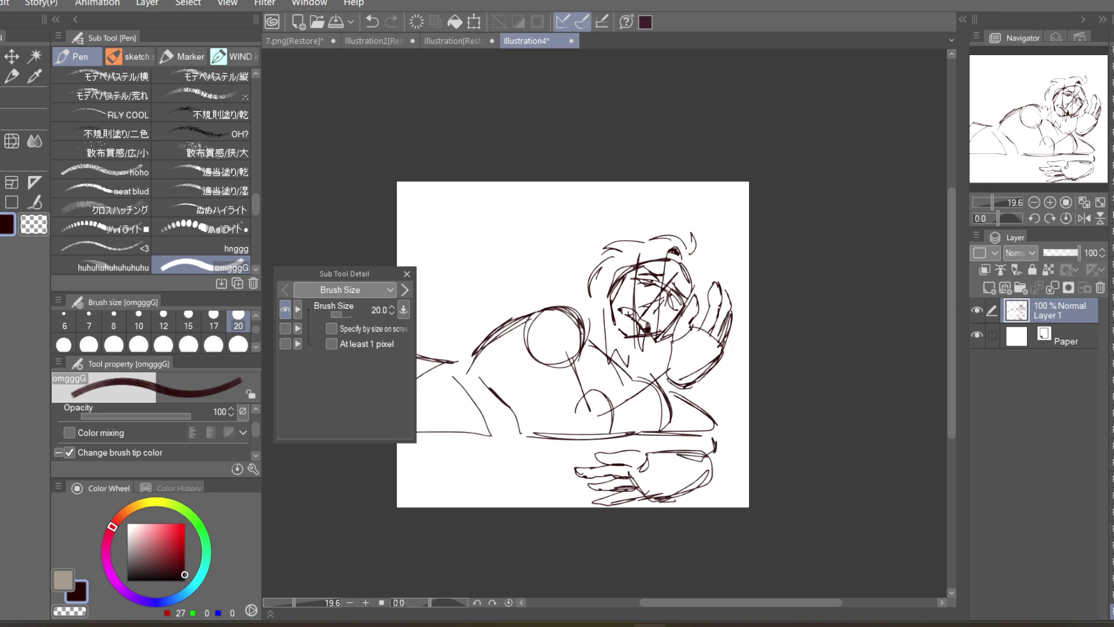
pyautogui.moveTo(430, 437)
pyautogui.mouseDown()
pyautogui.moveTo(475, 398)
pyautogui.moveTo(456, 400)
pyautogui.moveTo(664, 394)
pyautogui.mouseUp()
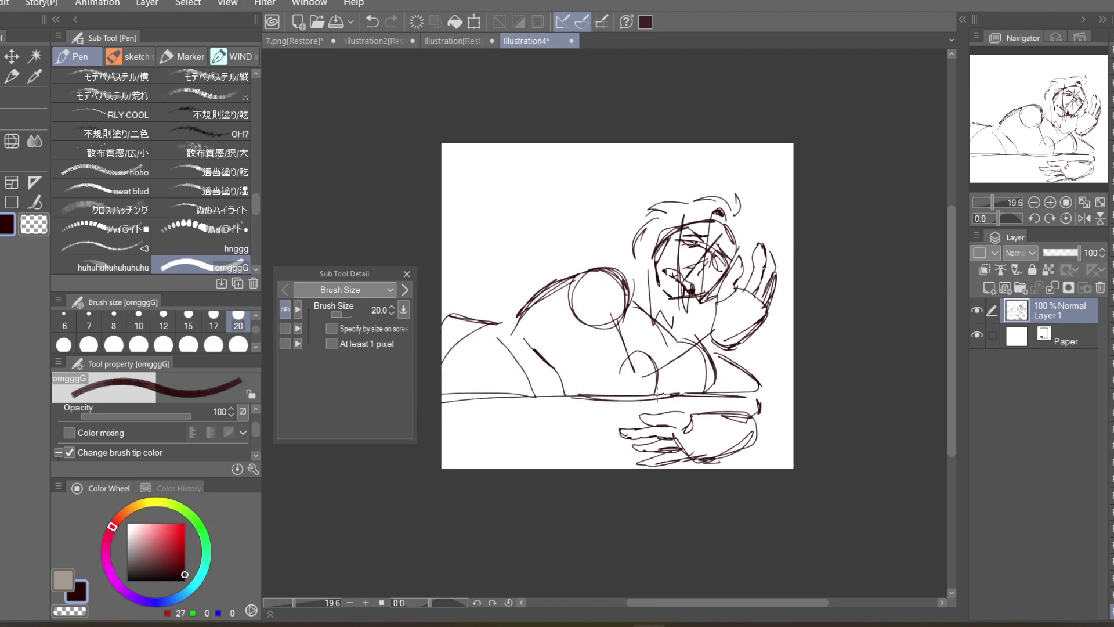
# - Add longer hair locks beside the face, over the shoulder and arm, and between the head and raised hand
pyautogui.moveTo(634, 252)
pyautogui.mouseDown()
pyautogui.moveTo(622, 273)
pyautogui.moveTo(650, 317)
pyautogui.mouseUp()
pyautogui.moveTo(679, 314)
pyautogui.mouseDown()
pyautogui.moveTo(691, 374)
pyautogui.moveTo(710, 388)
pyautogui.mouseUp()
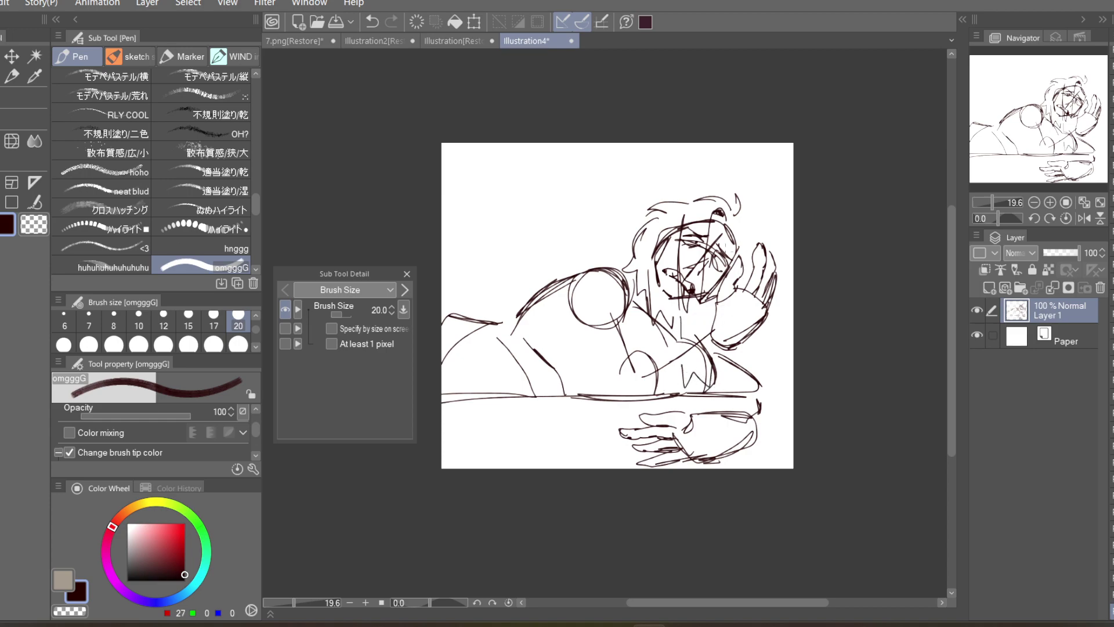
pyautogui.moveTo(656, 281)
pyautogui.mouseDown()
pyautogui.moveTo(663, 318)
pyautogui.moveTo(661, 306)
pyautogui.moveTo(680, 306)
pyautogui.mouseUp()
pyautogui.moveTo(739, 224)
pyautogui.mouseDown()
pyautogui.moveTo(751, 247)
pyautogui.moveTo(736, 276)
pyautogui.mouseUp()
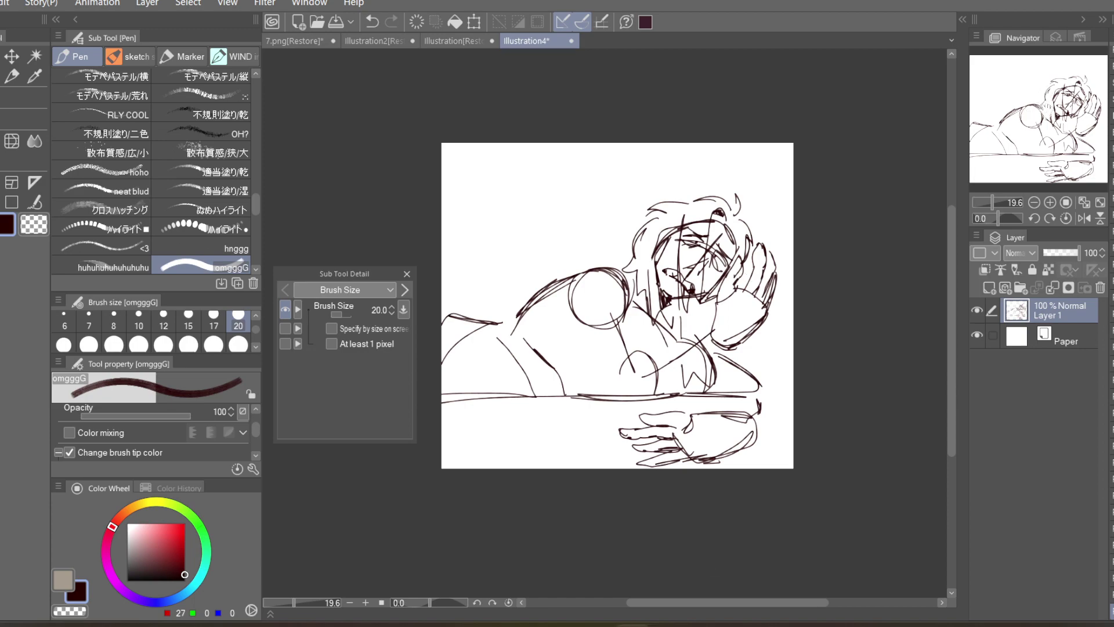
# - Add rough leg and hip strokes along the canvas's left edge, above and below the ground line
pyautogui.moveTo(712, 560)
pyautogui.mouseDown()
pyautogui.moveTo(761, 527)
pyautogui.moveTo(731, 535)
pyautogui.mouseUp()
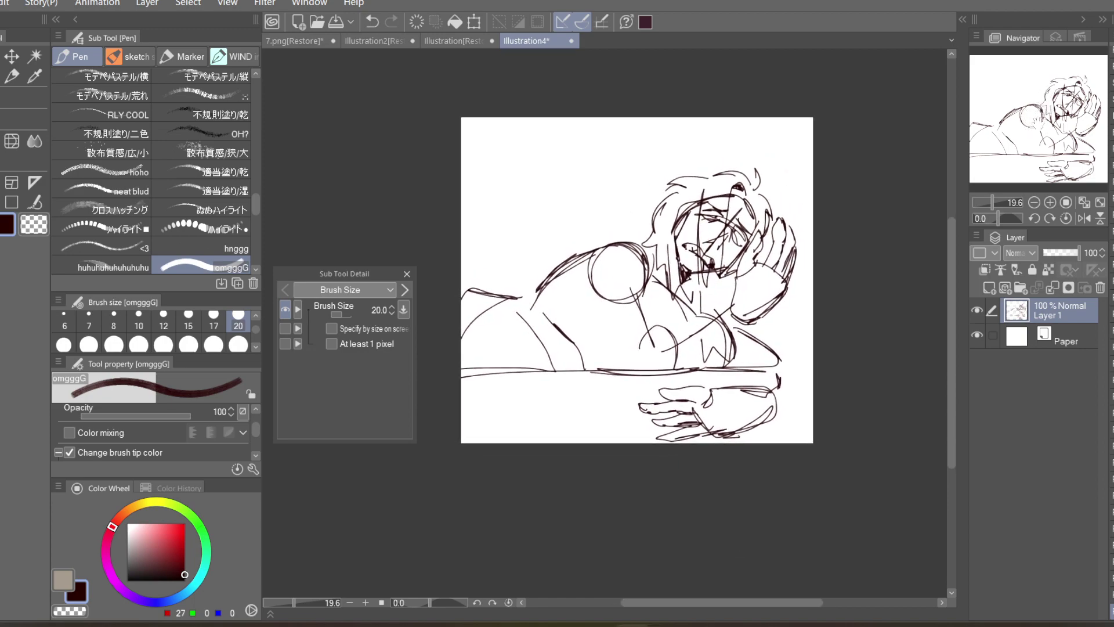
pyautogui.moveTo(509, 364)
pyautogui.mouseDown()
pyautogui.moveTo(461, 384)
pyautogui.moveTo(461, 396)
pyautogui.moveTo(578, 372)
pyautogui.mouseUp()
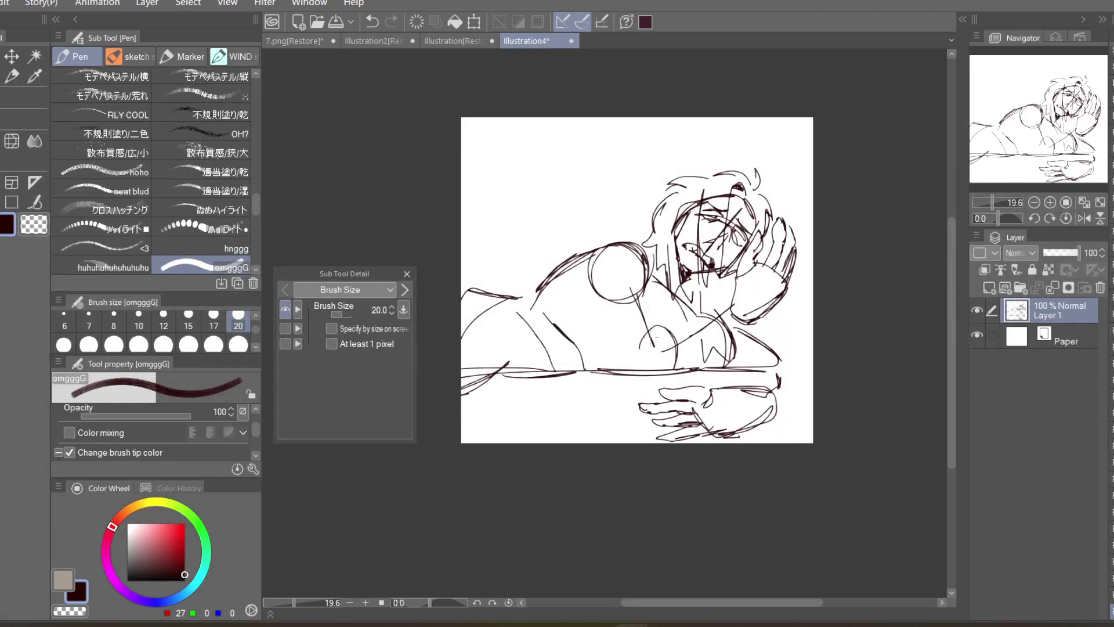
pyautogui.moveTo(503, 298)
pyautogui.mouseDown()
pyautogui.moveTo(460, 309)
pyautogui.moveTo(459, 281)
pyautogui.mouseUp()
# - Sketch the forearm from the raised hand beside the head straight down to the elbow on the ground line
pyautogui.moveTo(737, 246)
pyautogui.mouseDown()
pyautogui.moveTo(741, 335)
pyautogui.moveTo(723, 242)
pyautogui.moveTo(723, 298)
pyautogui.mouseUp()
pyautogui.moveTo(729, 227); pyautogui.dragTo(723, 250)
pyautogui.moveTo(731, 224); pyautogui.dragTo(725, 245)
pyautogui.moveTo(731, 229); pyautogui.dragTo(721, 259)
pyautogui.moveTo(727, 257)
pyautogui.mouseDown()
pyautogui.moveTo(717, 291)
pyautogui.moveTo(727, 288)
pyautogui.moveTo(729, 363)
pyautogui.mouseUp()
pyautogui.moveTo(730, 221); pyautogui.dragTo(729, 354)
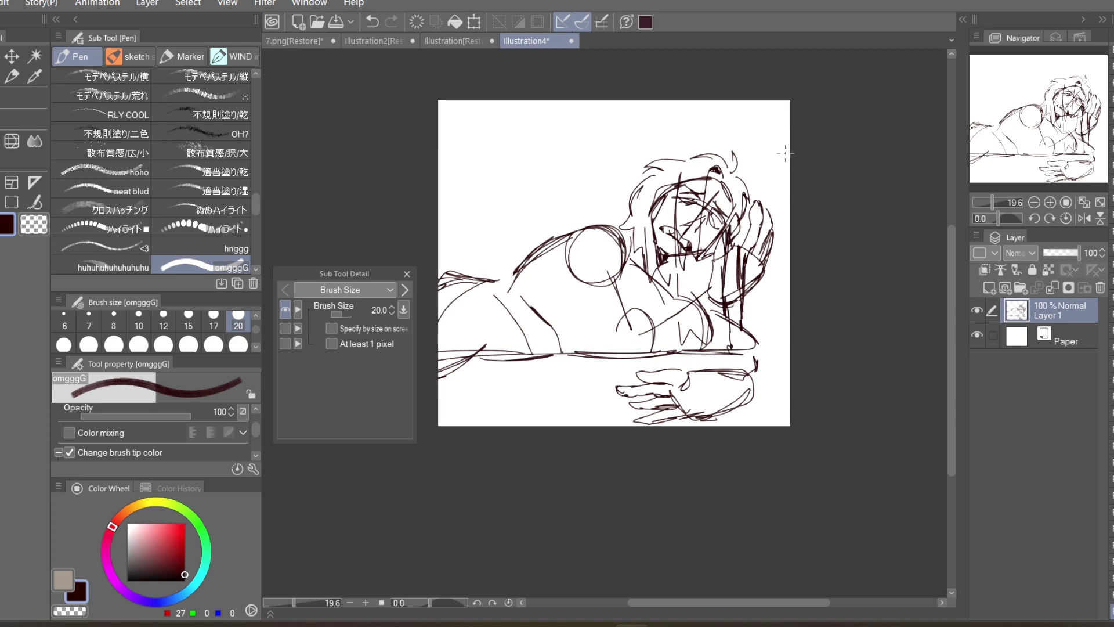
# - Move the whole sketch layer up and slightly left to free space along the canvas's bottom
pyautogui.press('k')
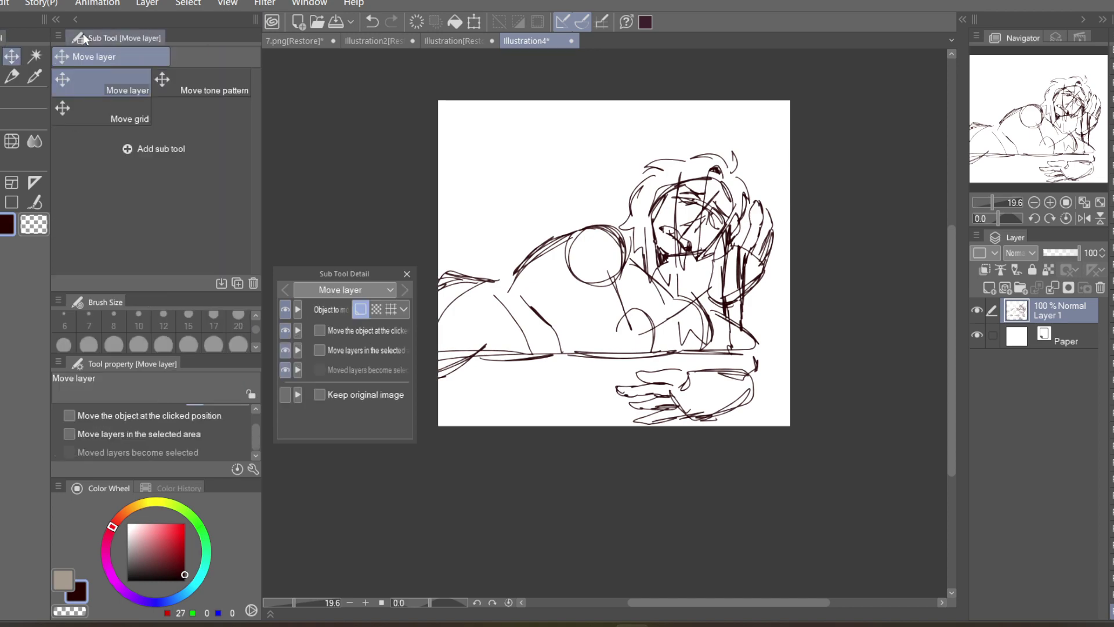
pyautogui.moveTo(828, 219)
pyautogui.mouseDown()
pyautogui.moveTo(828, 186)
pyautogui.moveTo(811, 191)
pyautogui.mouseUp()
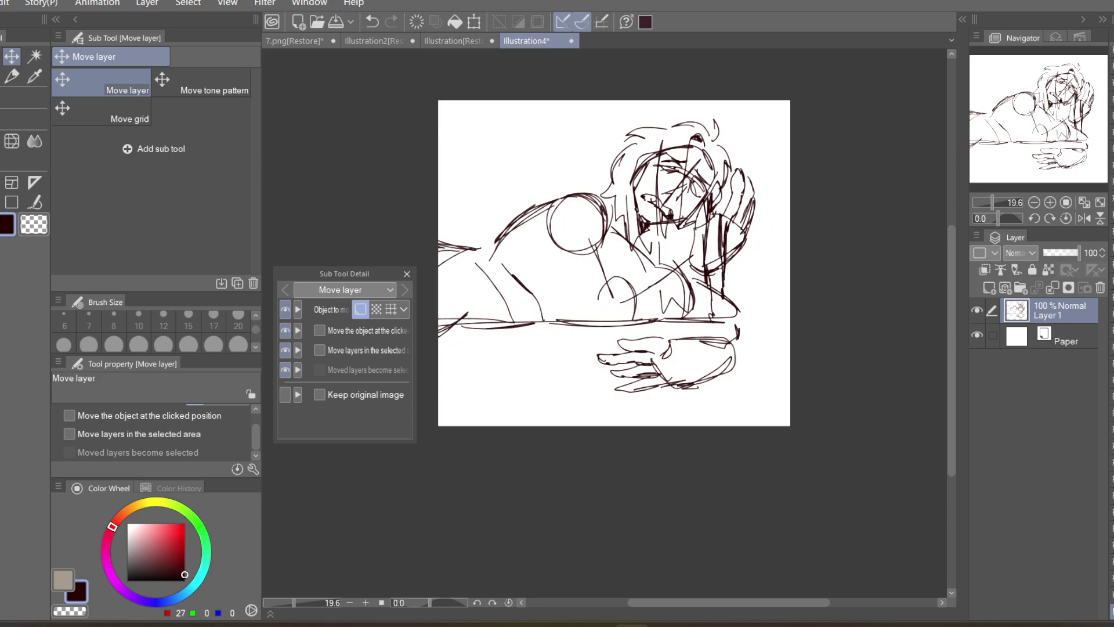
# - Sketch a contour from the lower hand's wrist to the canvas's right edge and a long curved form beneath the hand
pyautogui.press('p')
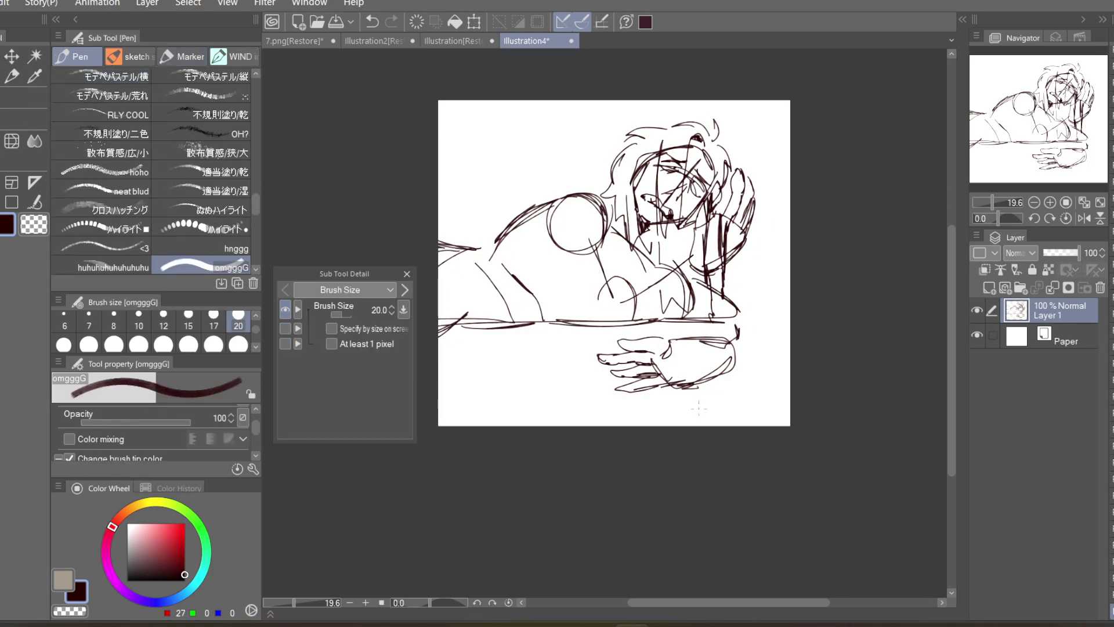
pyautogui.click(372, 21)
pyautogui.moveTo(680, 386)
pyautogui.mouseDown()
pyautogui.moveTo(685, 425)
pyautogui.moveTo(803, 370)
pyautogui.mouseUp()
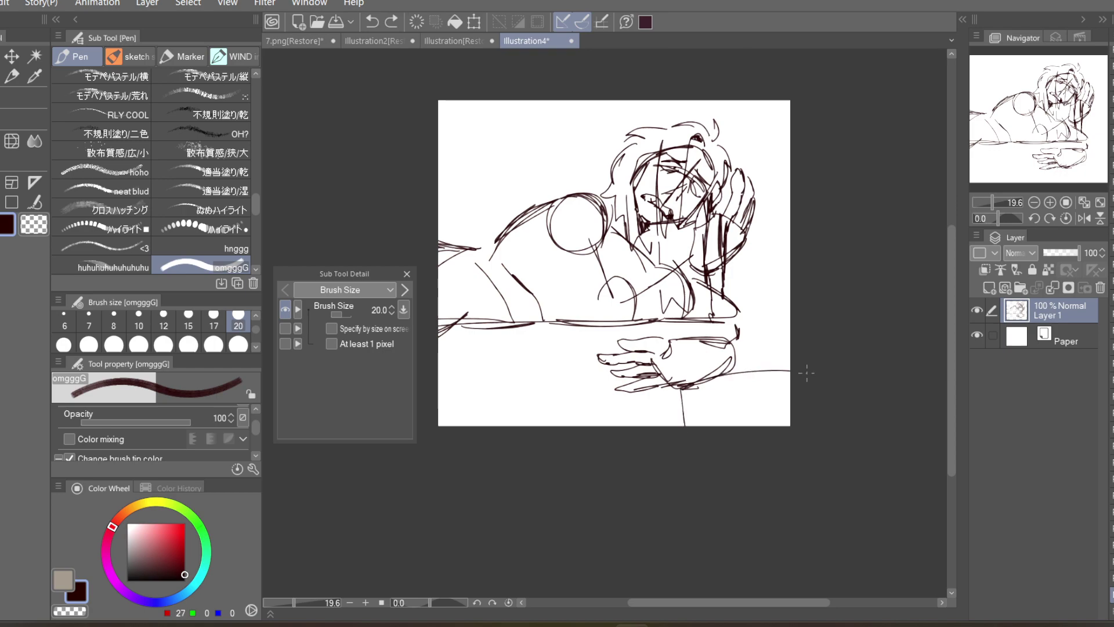
pyautogui.moveTo(727, 364)
pyautogui.mouseDown()
pyautogui.moveTo(781, 368)
pyautogui.moveTo(743, 358)
pyautogui.moveTo(788, 369)
pyautogui.mouseUp()
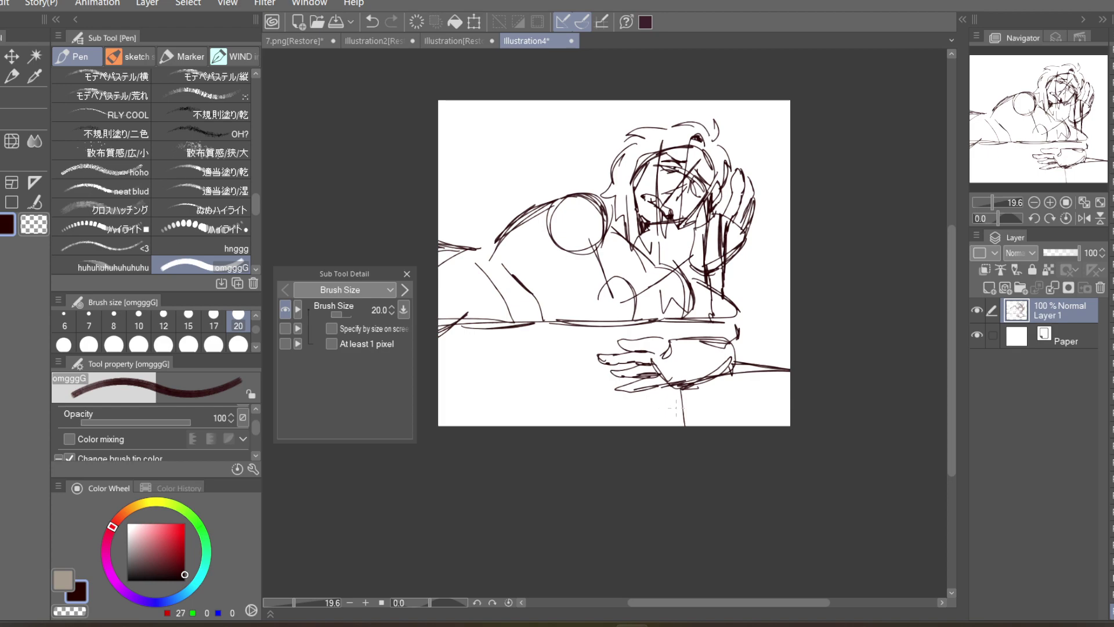
pyautogui.moveTo(676, 406)
pyautogui.mouseDown()
pyautogui.moveTo(548, 378)
pyautogui.moveTo(484, 425)
pyautogui.mouseUp()
pyautogui.moveTo(518, 383)
pyautogui.mouseDown()
pyautogui.moveTo(488, 427)
pyautogui.moveTo(600, 381)
pyautogui.mouseUp()
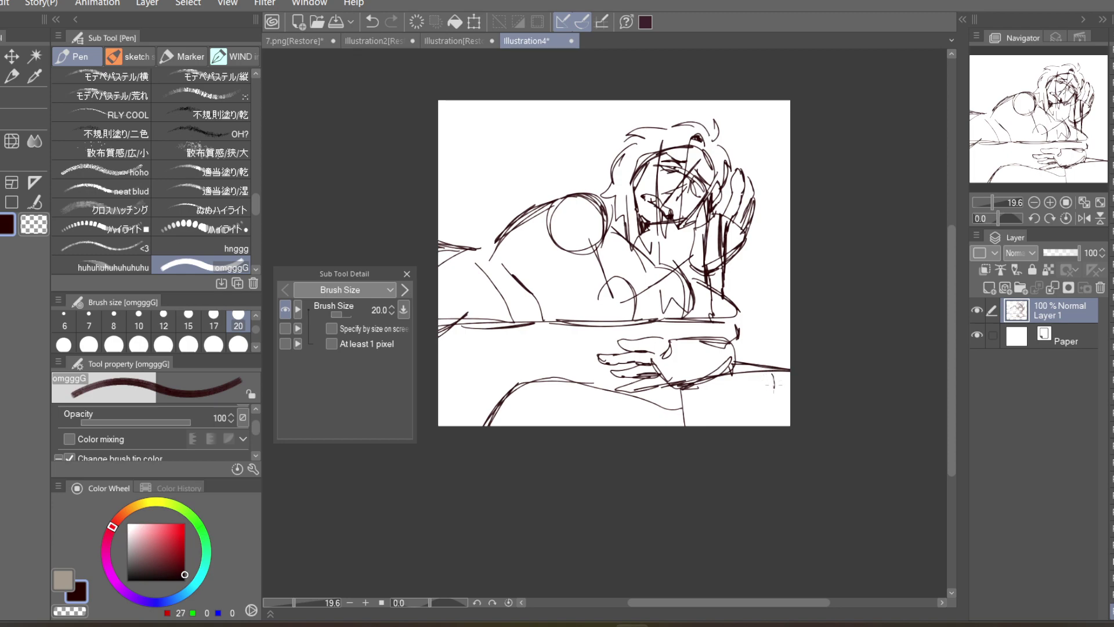
# - Add jagged vertical fold strokes in the canvas's lower-right corner and more curved contours under the hand and in the lower-left corner
pyautogui.moveTo(777, 372)
pyautogui.mouseDown()
pyautogui.moveTo(755, 379)
pyautogui.moveTo(782, 381)
pyautogui.mouseUp()
pyautogui.click(376, 23)
pyautogui.moveTo(719, 373); pyautogui.dragTo(720, 384)
pyautogui.moveTo(758, 363)
pyautogui.mouseDown()
pyautogui.moveTo(761, 410)
pyautogui.moveTo(769, 367)
pyautogui.moveTo(768, 396)
pyautogui.moveTo(781, 372)
pyautogui.moveTo(772, 422)
pyautogui.mouseUp()
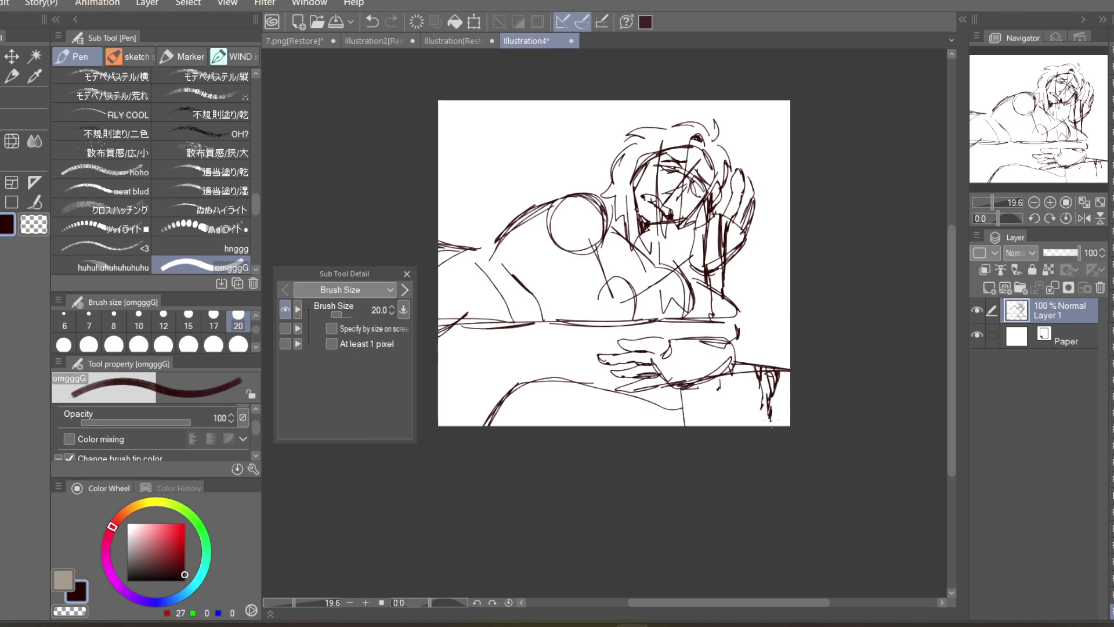
pyautogui.moveTo(786, 385)
pyautogui.mouseDown()
pyautogui.moveTo(770, 409)
pyautogui.moveTo(790, 372)
pyautogui.moveTo(778, 429)
pyautogui.mouseUp()
pyautogui.moveTo(546, 374)
pyautogui.mouseDown()
pyautogui.moveTo(583, 367)
pyautogui.moveTo(650, 407)
pyautogui.mouseUp()
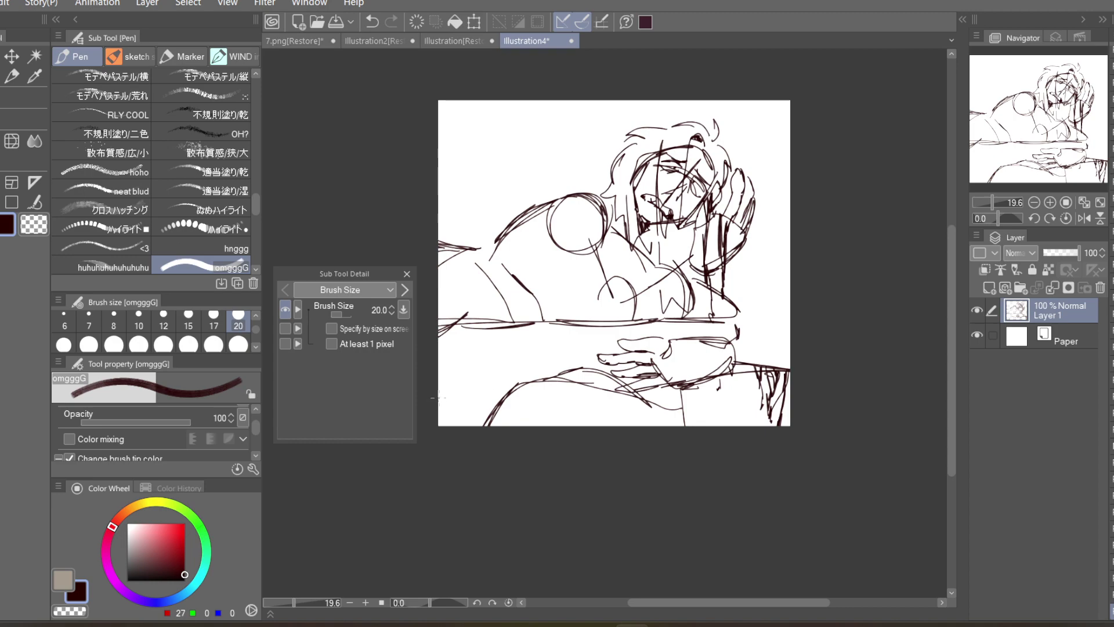
pyautogui.moveTo(439, 398)
pyautogui.mouseDown()
pyautogui.moveTo(515, 406)
pyautogui.moveTo(510, 419)
pyautogui.mouseUp()
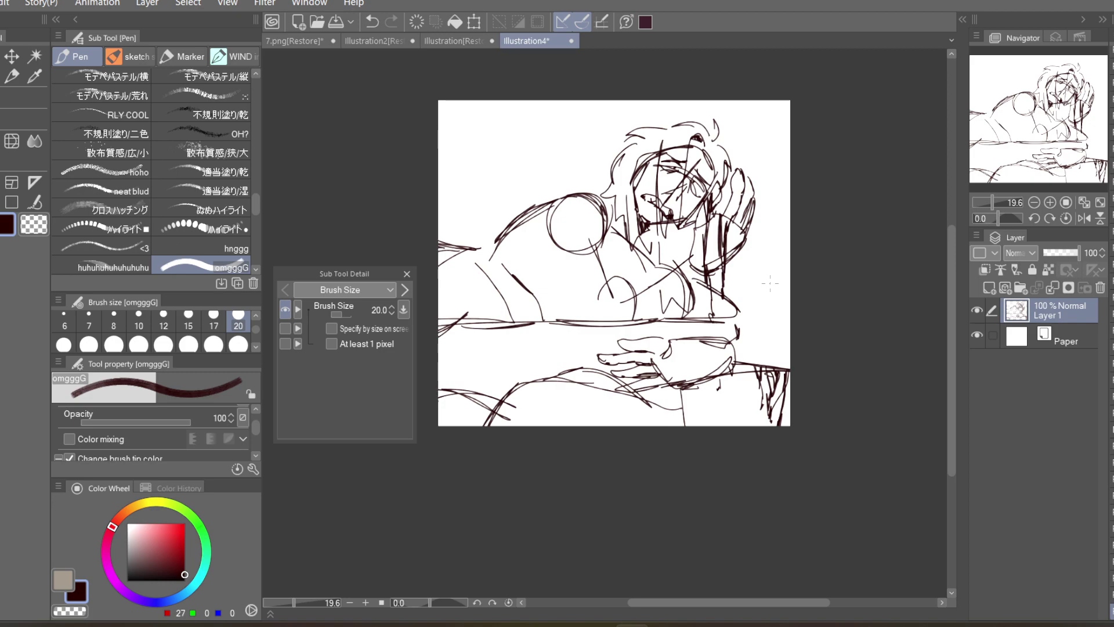
# - Select the bottom strip of the sketch with the lower hand, enlarge it past the canvas edges, and clear the selection
pyautogui.press('m')
pyautogui.moveTo(424, 436); pyautogui.dragTo(816, 359)
pyautogui.hotkey('ctrl', 't')
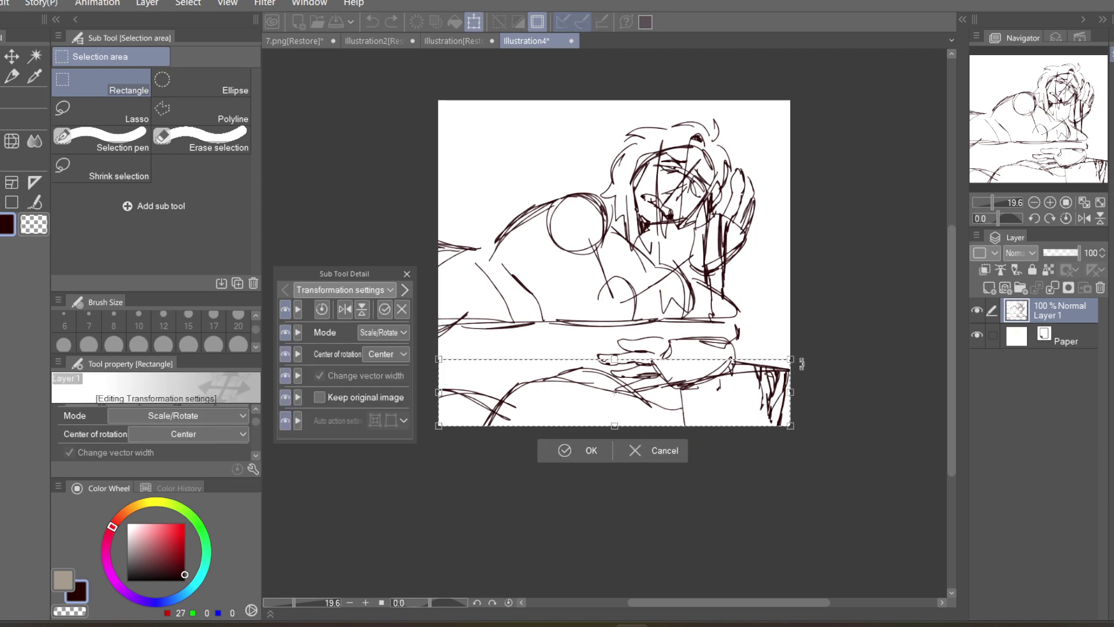
pyautogui.moveTo(791, 356); pyautogui.dragTo(807, 355)
pyautogui.moveTo(436, 426); pyautogui.dragTo(334, 470)
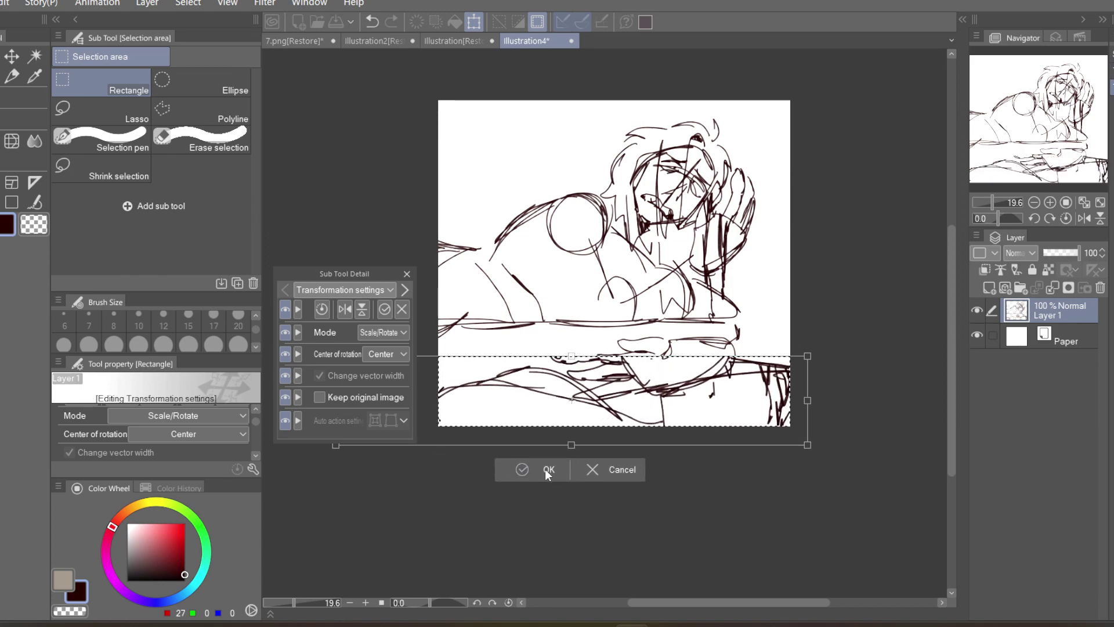
pyautogui.moveTo(641, 436); pyautogui.dragTo(647, 434)
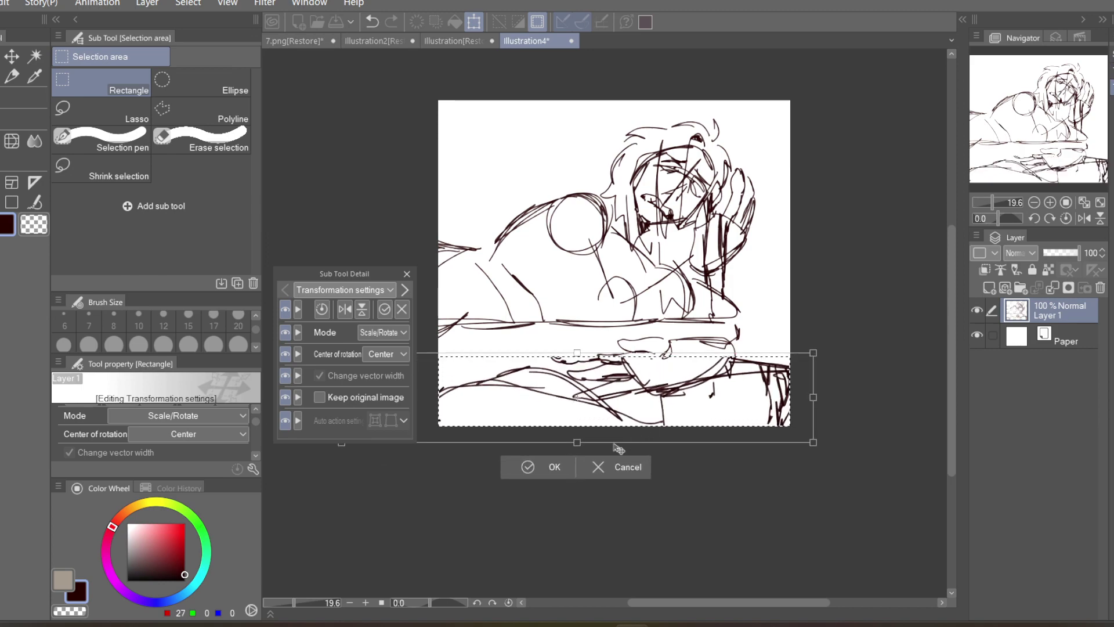
pyautogui.click(553, 473)
pyautogui.click(405, 468)
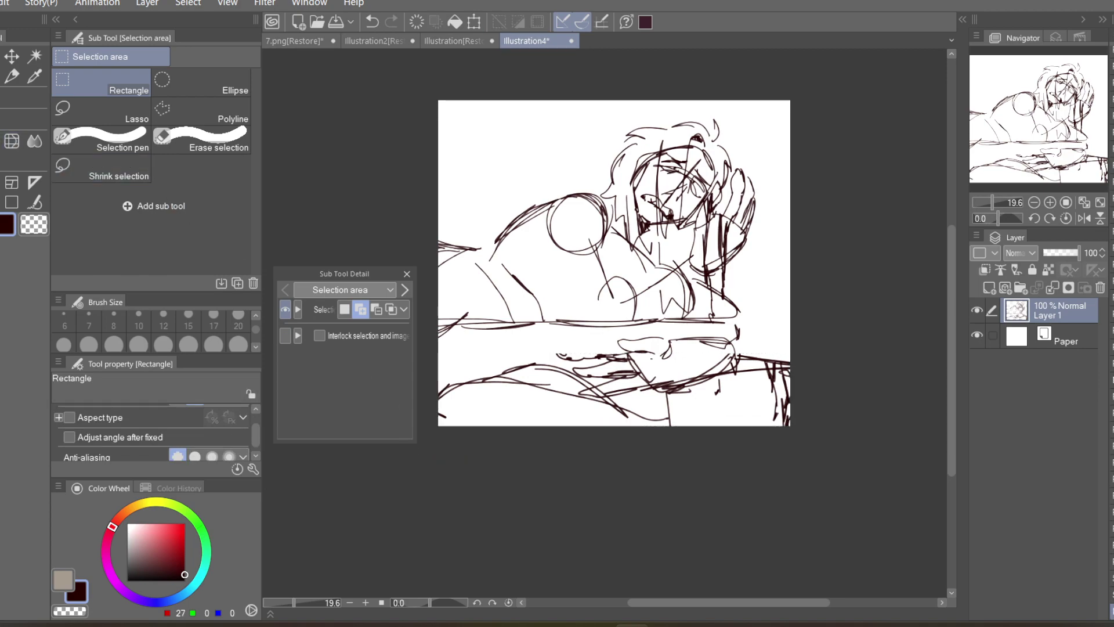
# - Sketch a short horizontal line behind the forearm, zigzag hair strands under the chin, and a contour below the shoulder circle
pyautogui.press('p')
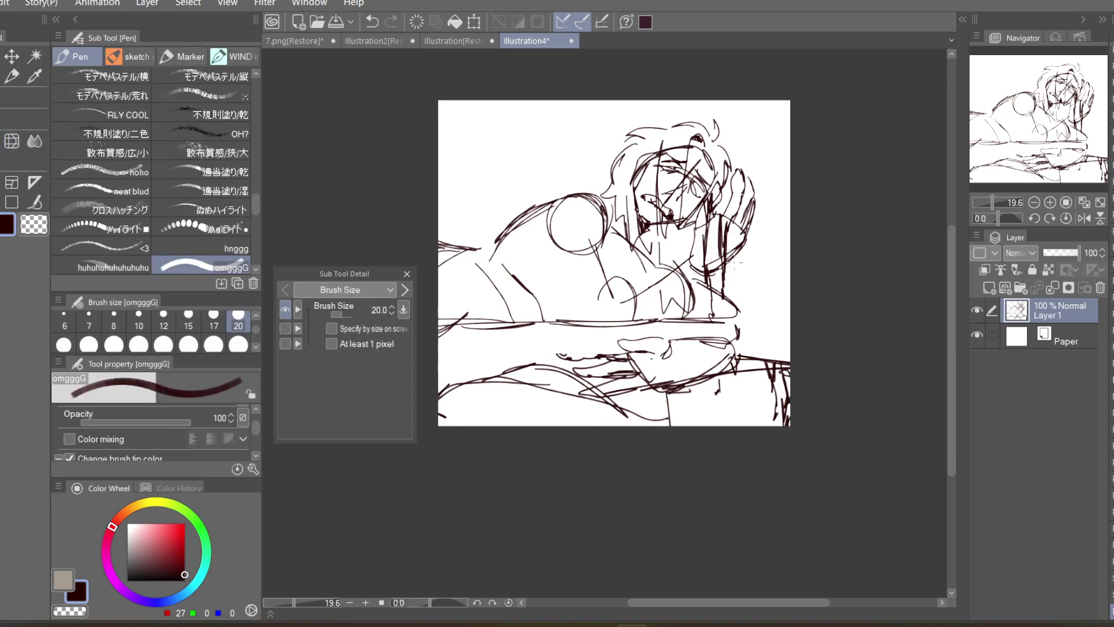
pyautogui.moveTo(736, 261); pyautogui.dragTo(778, 262)
pyautogui.moveTo(671, 241); pyautogui.dragTo(686, 248)
pyautogui.moveTo(568, 262); pyautogui.dragTo(596, 279)
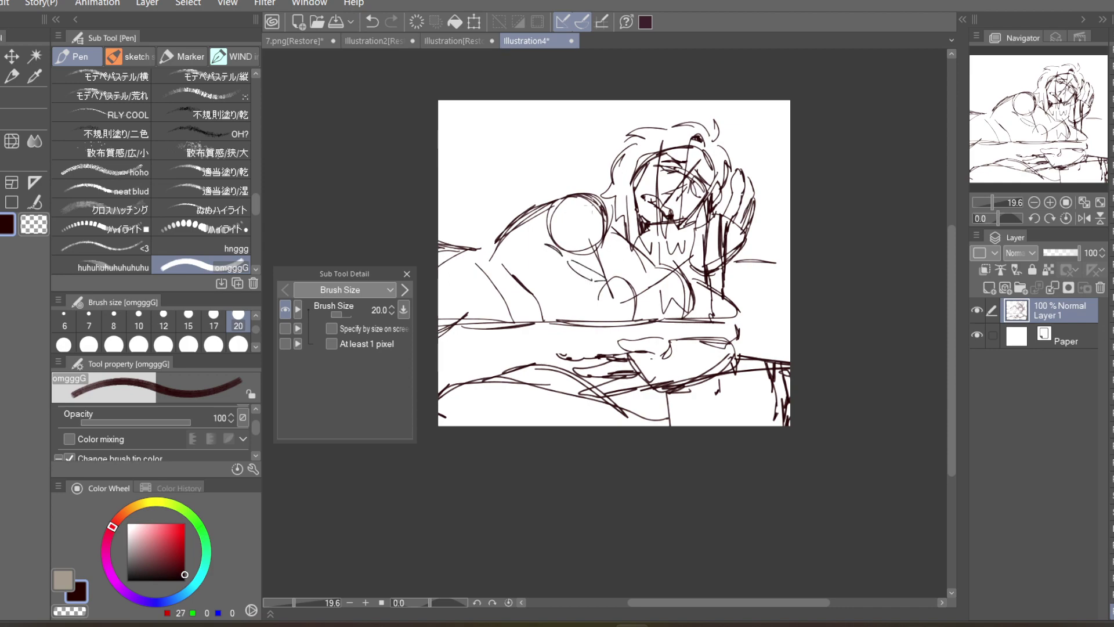
# - Build up the near arm with rough contours from the shoulder to the elbow and along the forearm across the chest
pyautogui.moveTo(606, 200)
pyautogui.mouseDown()
pyautogui.moveTo(625, 277)
pyautogui.moveTo(682, 256)
pyautogui.mouseUp()
pyautogui.moveTo(646, 272); pyautogui.dragTo(686, 254)
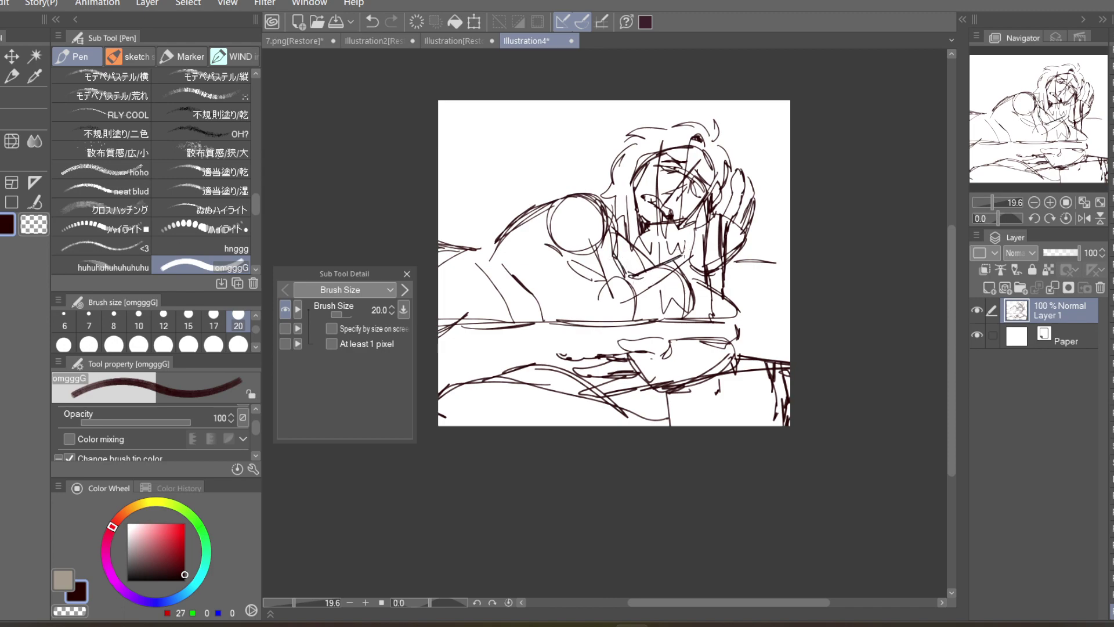
pyautogui.moveTo(574, 276)
pyautogui.mouseDown()
pyautogui.moveTo(599, 306)
pyautogui.moveTo(635, 307)
pyautogui.moveTo(697, 277)
pyautogui.mouseUp()
pyautogui.moveTo(626, 307)
pyautogui.mouseDown()
pyautogui.moveTo(688, 284)
pyautogui.moveTo(691, 256)
pyautogui.mouseUp()
pyautogui.moveTo(686, 281); pyautogui.dragTo(697, 267)
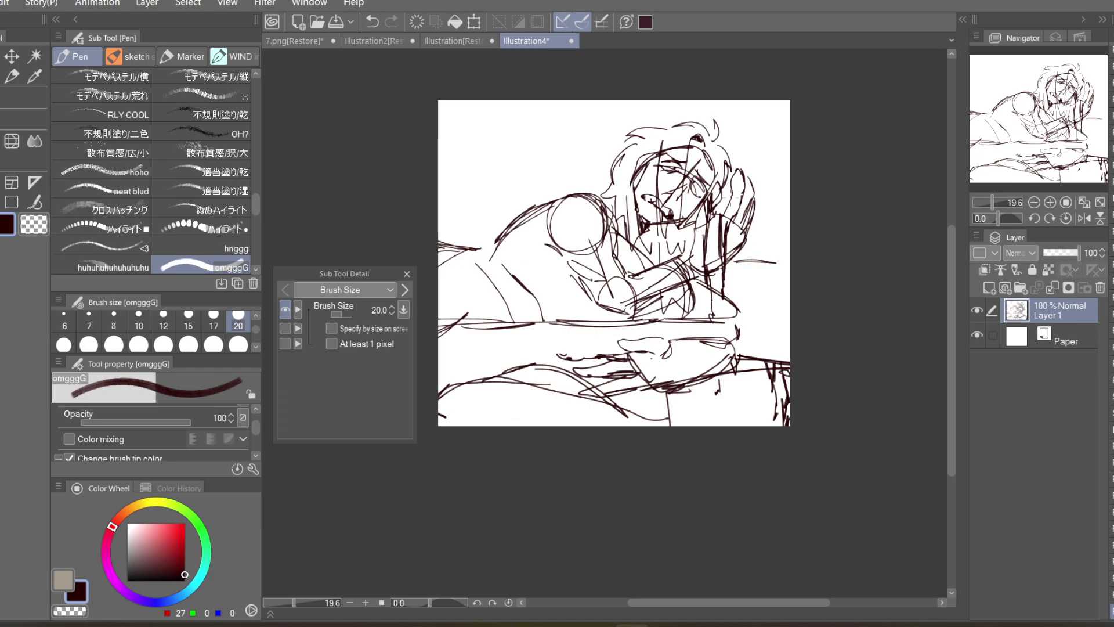
# - Rework the upper back contour beside the shoulder circle and erase its rough stray lines
pyautogui.moveTo(532, 222); pyautogui.dragTo(522, 251)
pyautogui.moveTo(553, 203); pyautogui.dragTo(483, 258)
pyautogui.press('e')
pyautogui.moveTo(513, 224); pyautogui.dragTo(486, 249)
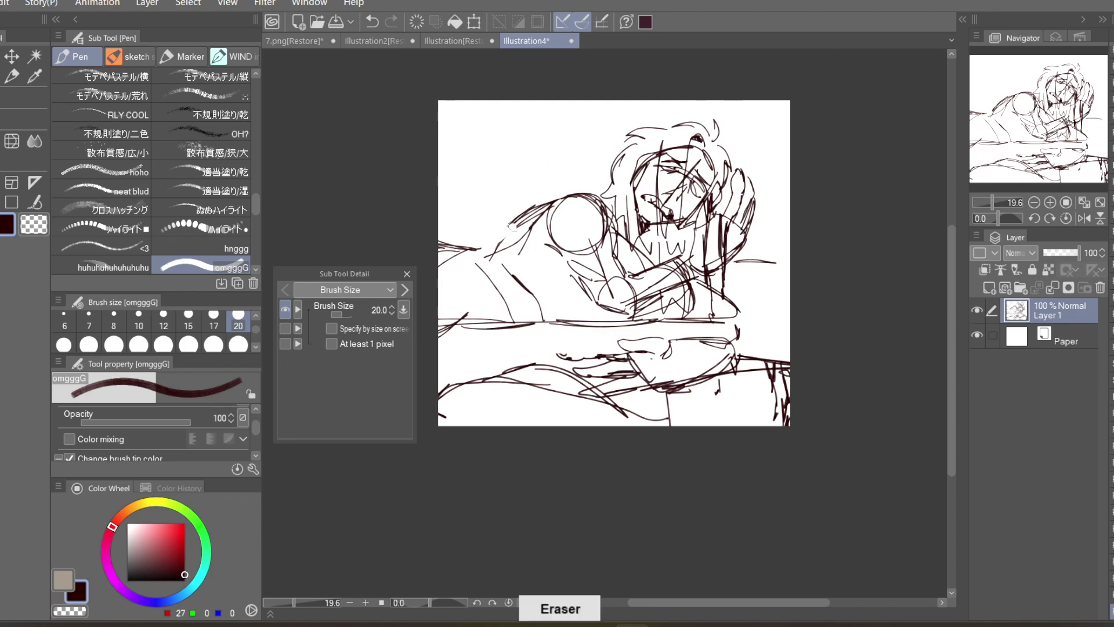
pyautogui.moveTo(537, 208)
pyautogui.mouseDown()
pyautogui.moveTo(491, 237)
pyautogui.moveTo(531, 213)
pyautogui.mouseUp()
# - Draw the wrist bending over the ledge's right end and add crossing waist lines on the lower torso
pyautogui.press('p')
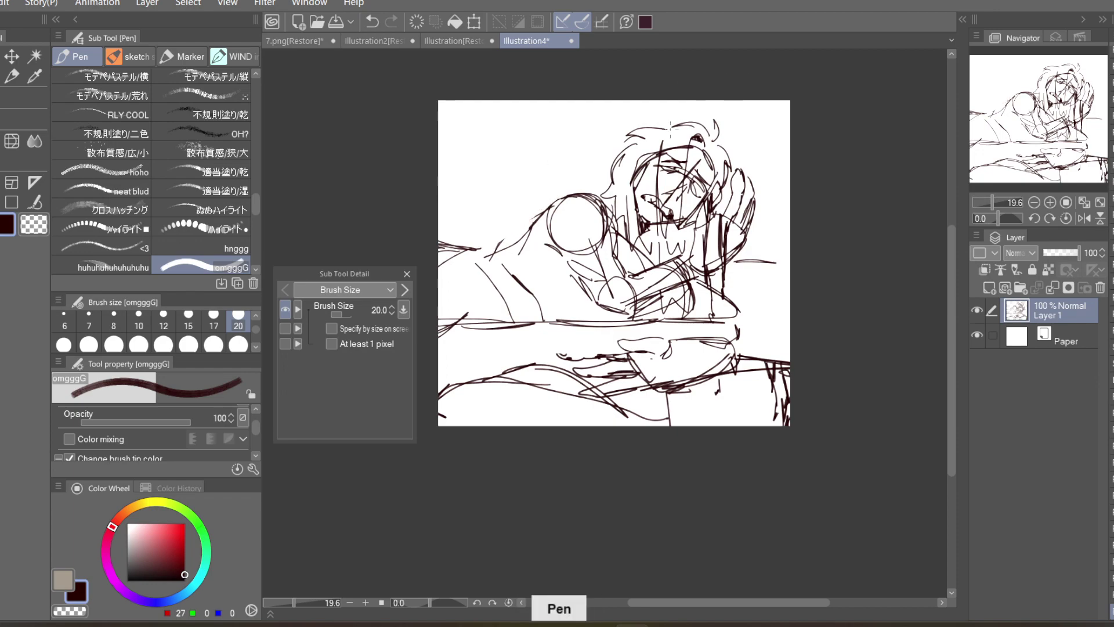
pyautogui.moveTo(730, 298); pyautogui.dragTo(739, 339)
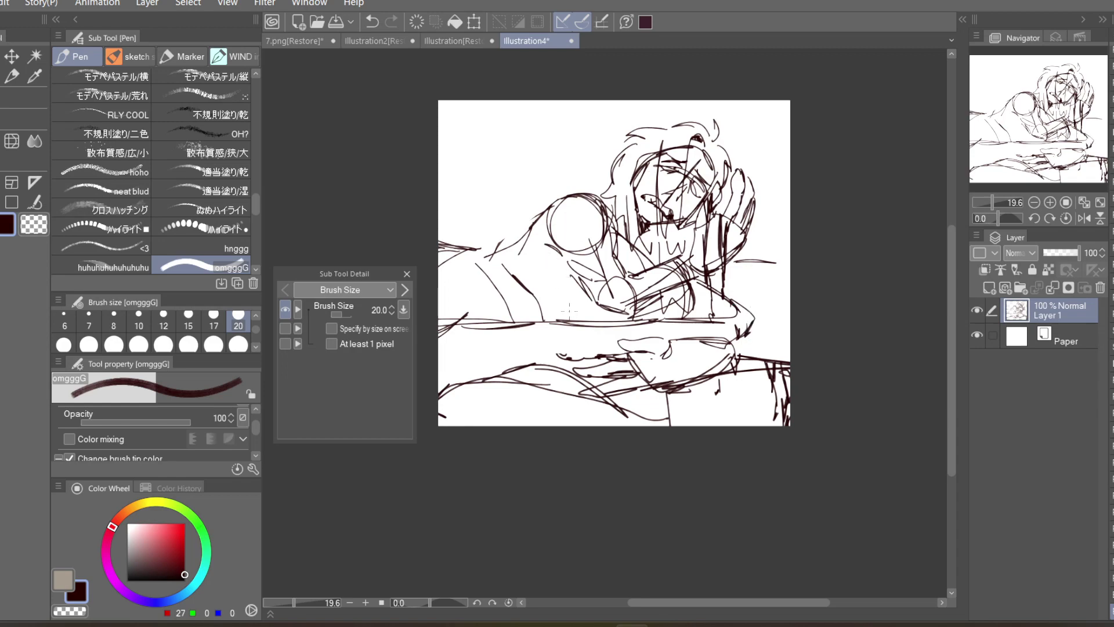
pyautogui.moveTo(566, 308)
pyautogui.mouseDown()
pyautogui.moveTo(525, 265)
pyautogui.moveTo(565, 300)
pyautogui.moveTo(486, 247)
pyautogui.moveTo(496, 241)
pyautogui.moveTo(480, 241)
pyautogui.moveTo(494, 315)
pyautogui.mouseUp()
pyautogui.moveTo(486, 260); pyautogui.dragTo(495, 317)
pyautogui.moveTo(476, 245)
pyautogui.mouseDown()
pyautogui.moveTo(496, 311)
pyautogui.moveTo(522, 323)
pyautogui.mouseUp()
pyautogui.moveTo(516, 268); pyautogui.dragTo(515, 321)
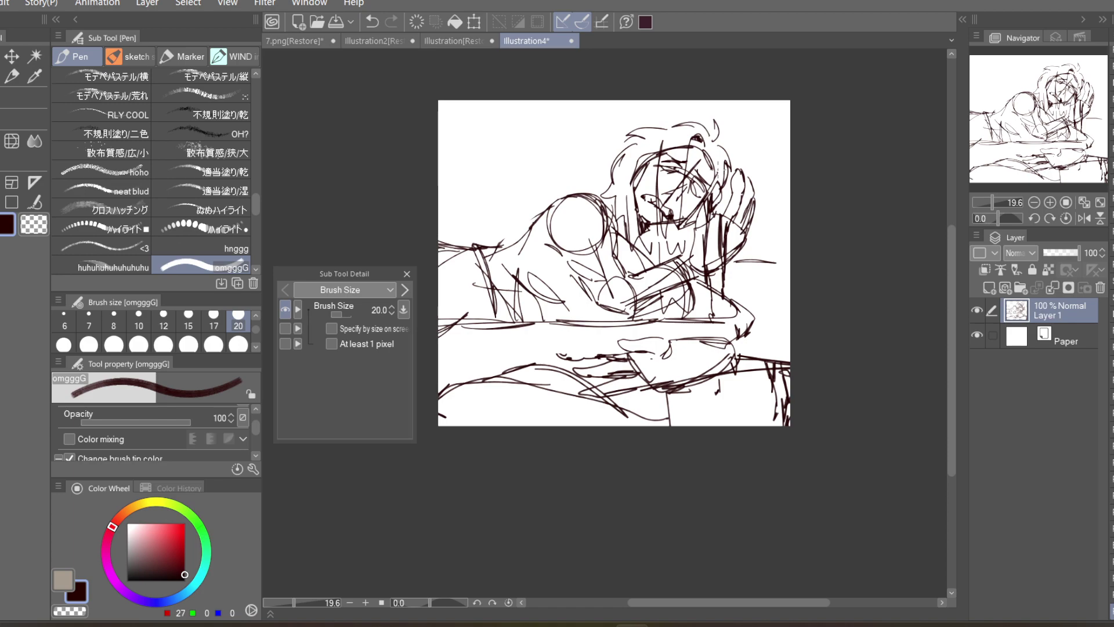
# - Add short contour strokes beneath the shoulder circle and reinforce the forearm outline leading to the bent wrist
pyautogui.moveTo(562, 256)
pyautogui.mouseDown()
pyautogui.moveTo(540, 253)
pyautogui.moveTo(560, 273)
pyautogui.mouseUp()
pyautogui.moveTo(553, 269); pyautogui.dragTo(563, 276)
pyautogui.moveTo(553, 229); pyautogui.dragTo(552, 271)
pyautogui.moveTo(990, 200); pyautogui.dragTo(991, 203)
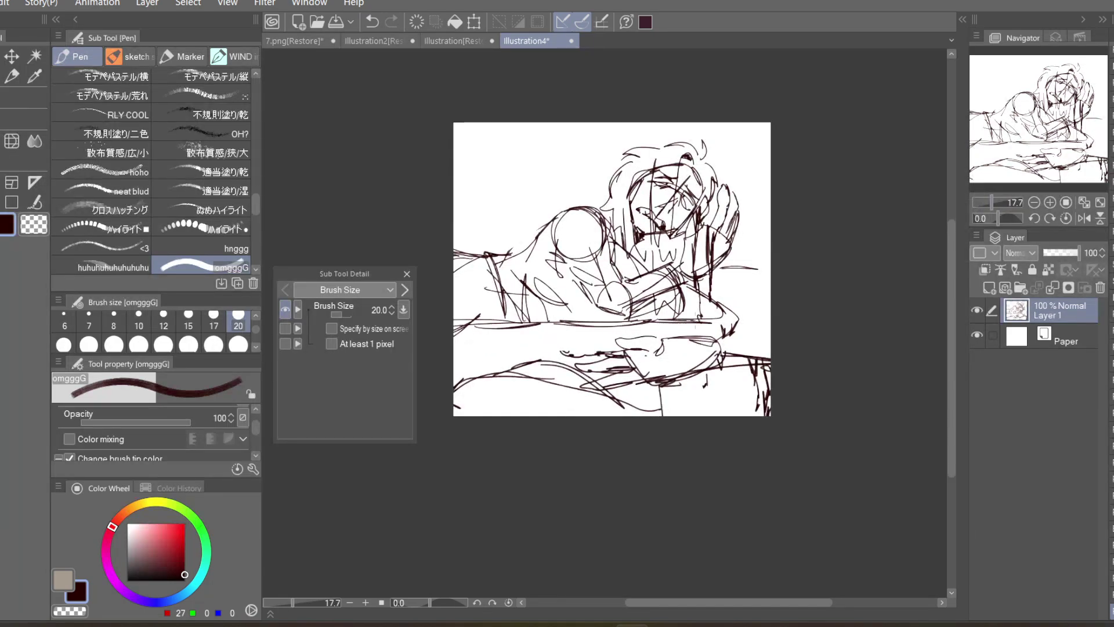
pyautogui.moveTo(684, 305)
pyautogui.mouseDown()
pyautogui.moveTo(711, 343)
pyautogui.moveTo(721, 330)
pyautogui.mouseUp()
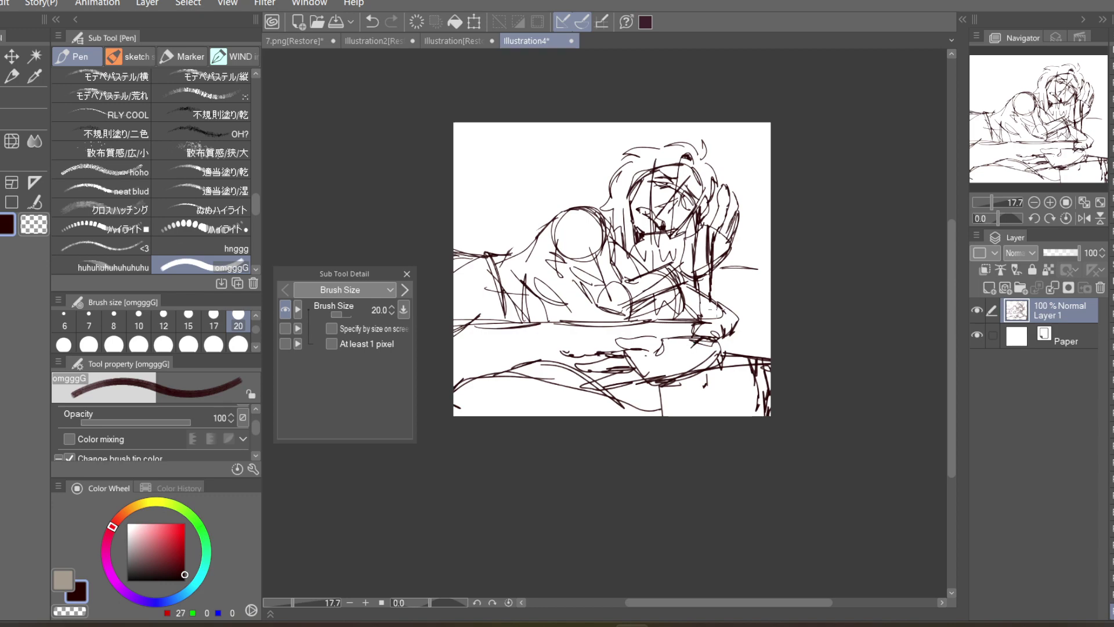
# - Lasso the lower hand beneath the ledge, delete it, and clear the selection
pyautogui.press('k')
pyautogui.press('m')
pyautogui.click(134, 102)
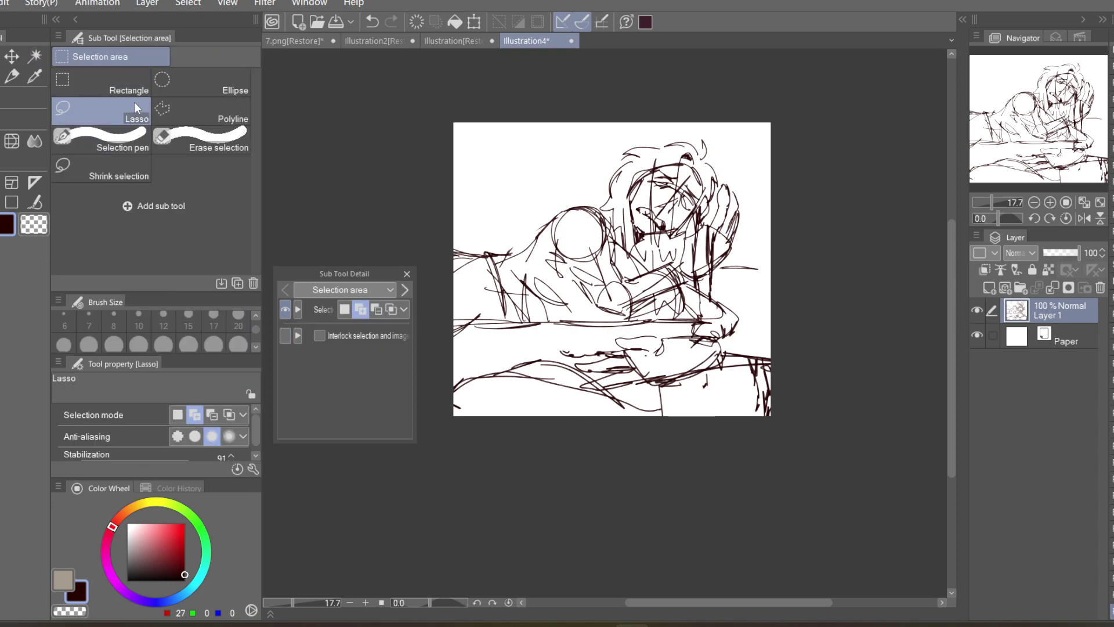
pyautogui.moveTo(698, 328)
pyautogui.mouseDown()
pyautogui.moveTo(727, 355)
pyautogui.moveTo(671, 375)
pyautogui.moveTo(598, 376)
pyautogui.moveTo(589, 335)
pyautogui.mouseUp()
pyautogui.press('Delete')
pyautogui.hotkey('ctrl', 'd')
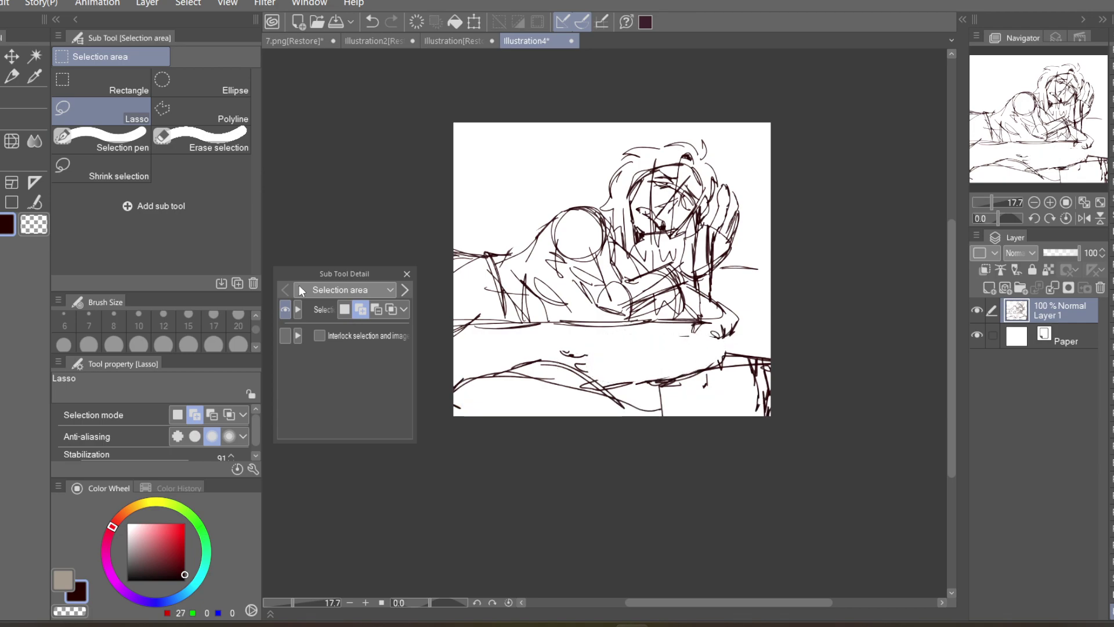
# - Redraw the lower hand hanging from the bent wrist, with its fingers pointing down to the left
pyautogui.press('p')
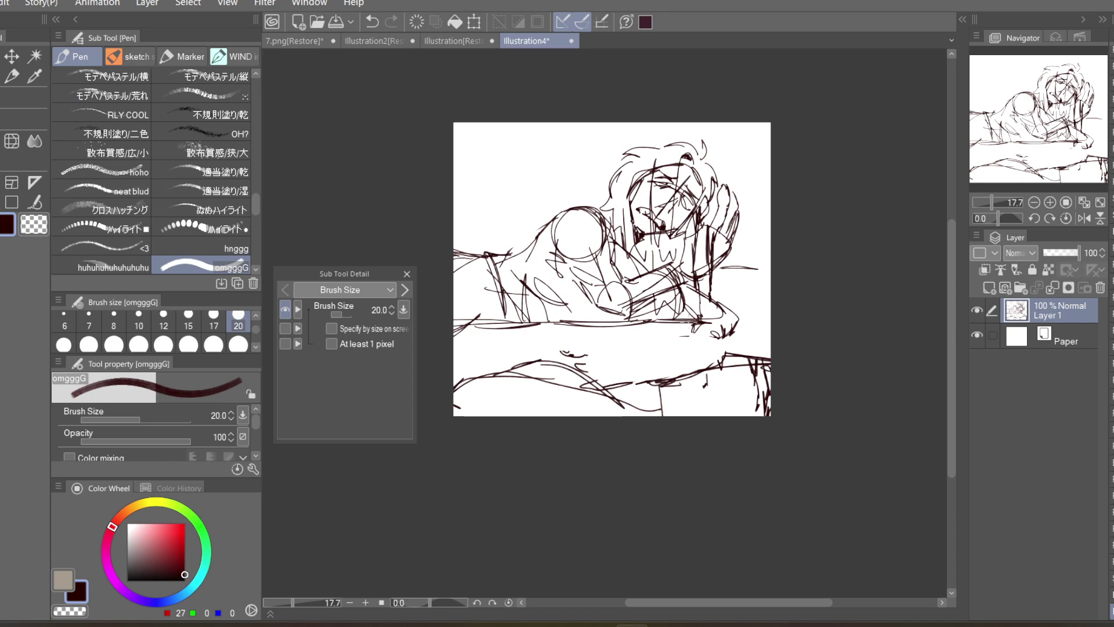
pyautogui.moveTo(686, 333)
pyautogui.mouseDown()
pyautogui.moveTo(648, 357)
pyautogui.moveTo(688, 362)
pyautogui.moveTo(687, 329)
pyautogui.mouseUp()
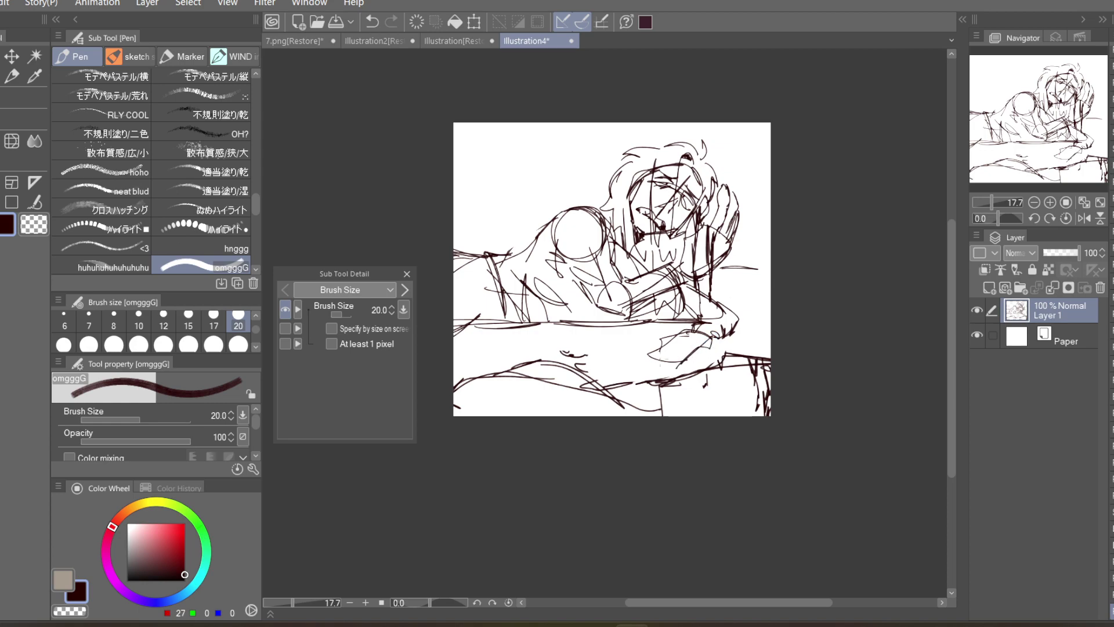
pyautogui.moveTo(640, 374); pyautogui.dragTo(661, 361)
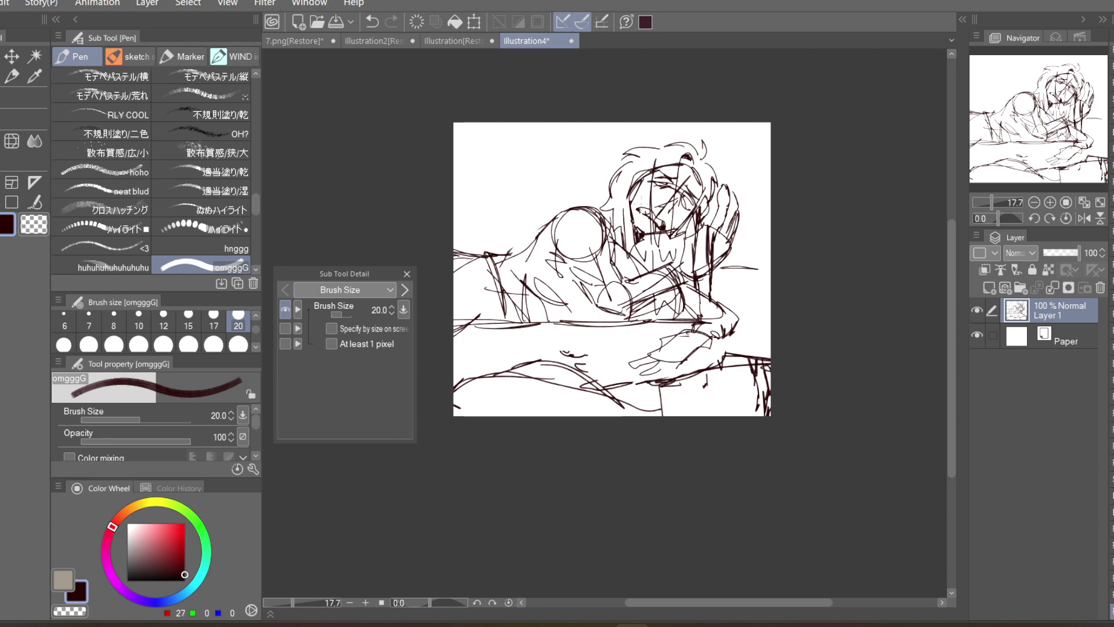
# - Add hair strands on both sides of the face and short hatching strokes under the ledge line
pyautogui.moveTo(648, 172)
pyautogui.mouseDown()
pyautogui.moveTo(640, 217)
pyautogui.moveTo(621, 227)
pyautogui.moveTo(623, 216)
pyautogui.mouseUp()
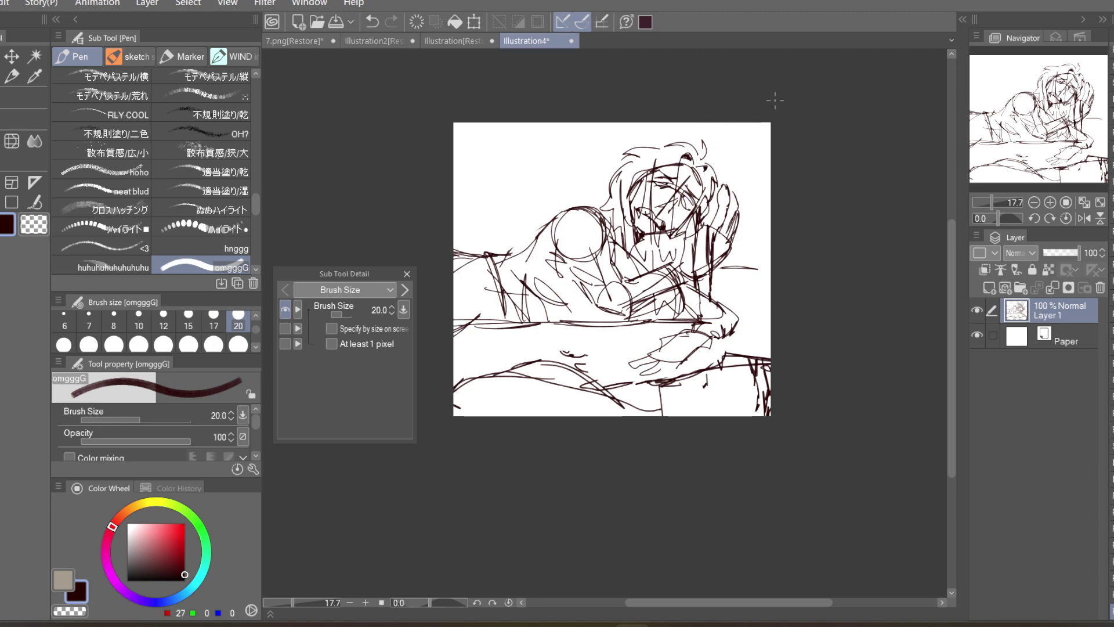
pyautogui.moveTo(709, 166)
pyautogui.mouseDown()
pyautogui.moveTo(694, 171)
pyautogui.moveTo(700, 252)
pyautogui.mouseUp()
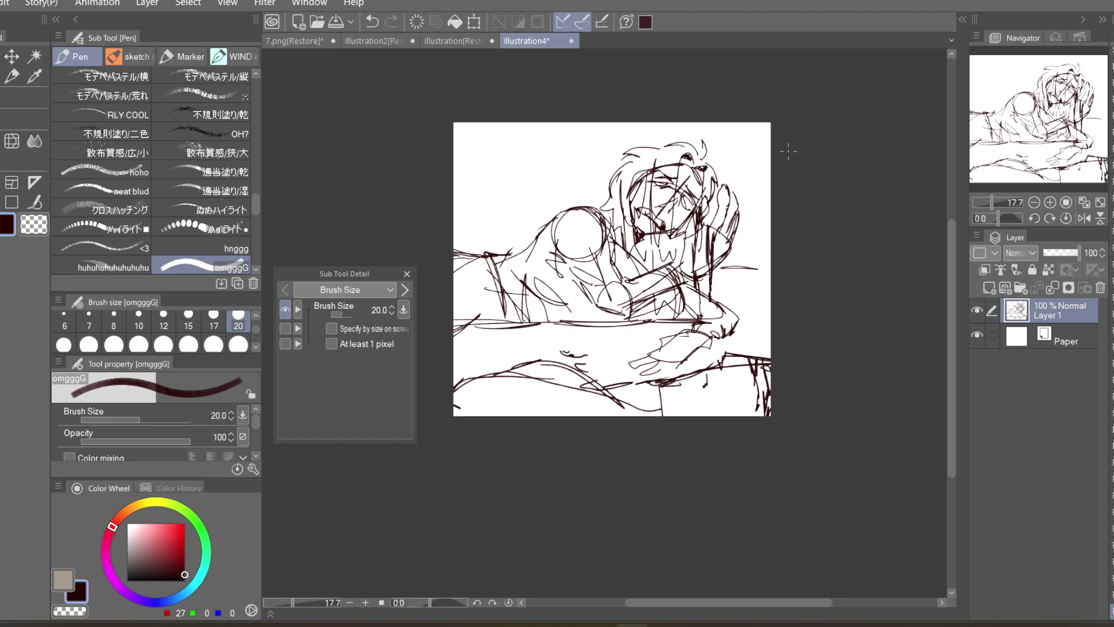
pyautogui.moveTo(566, 329)
pyautogui.mouseDown()
pyautogui.moveTo(621, 331)
pyautogui.moveTo(609, 348)
pyautogui.moveTo(624, 354)
pyautogui.mouseUp()
pyautogui.moveTo(482, 328)
pyautogui.mouseDown()
pyautogui.moveTo(526, 330)
pyautogui.moveTo(490, 338)
pyautogui.moveTo(528, 351)
pyautogui.moveTo(519, 359)
pyautogui.mouseUp()
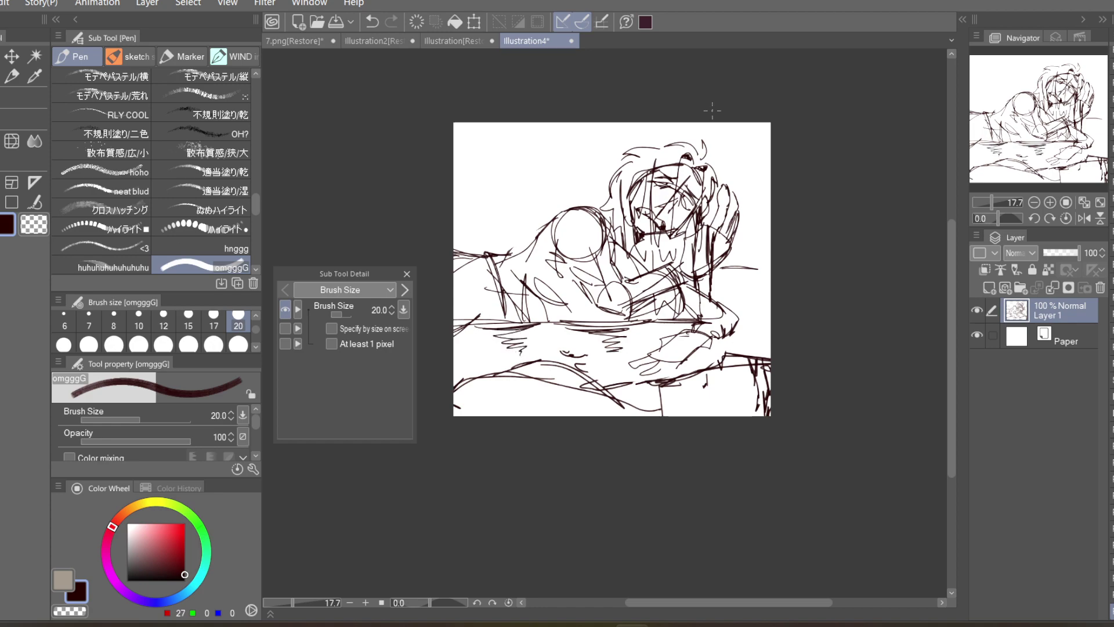
# - Sketch pointed, wavy leaf-like shapes above the figure's back and add strokes along the lower forearm
pyautogui.moveTo(536, 157)
pyautogui.mouseDown()
pyautogui.moveTo(575, 172)
pyautogui.moveTo(617, 136)
pyautogui.moveTo(584, 121)
pyautogui.moveTo(620, 119)
pyautogui.moveTo(618, 148)
pyautogui.moveTo(539, 133)
pyautogui.moveTo(600, 143)
pyautogui.mouseUp()
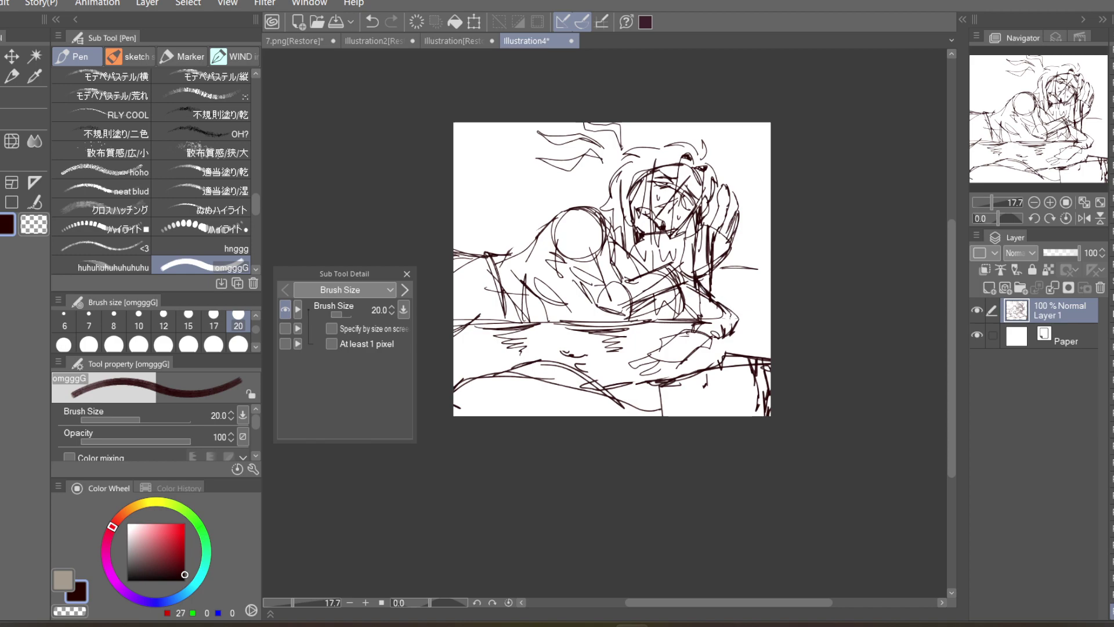
pyautogui.moveTo(728, 317)
pyautogui.mouseDown()
pyautogui.moveTo(726, 331)
pyautogui.moveTo(672, 317)
pyautogui.mouseUp()
# - Select the whole sketch in mirrored view, free-transform its corners slightly inward, restore the view, deselect, and compare before and after
pyautogui.click(1084, 218)
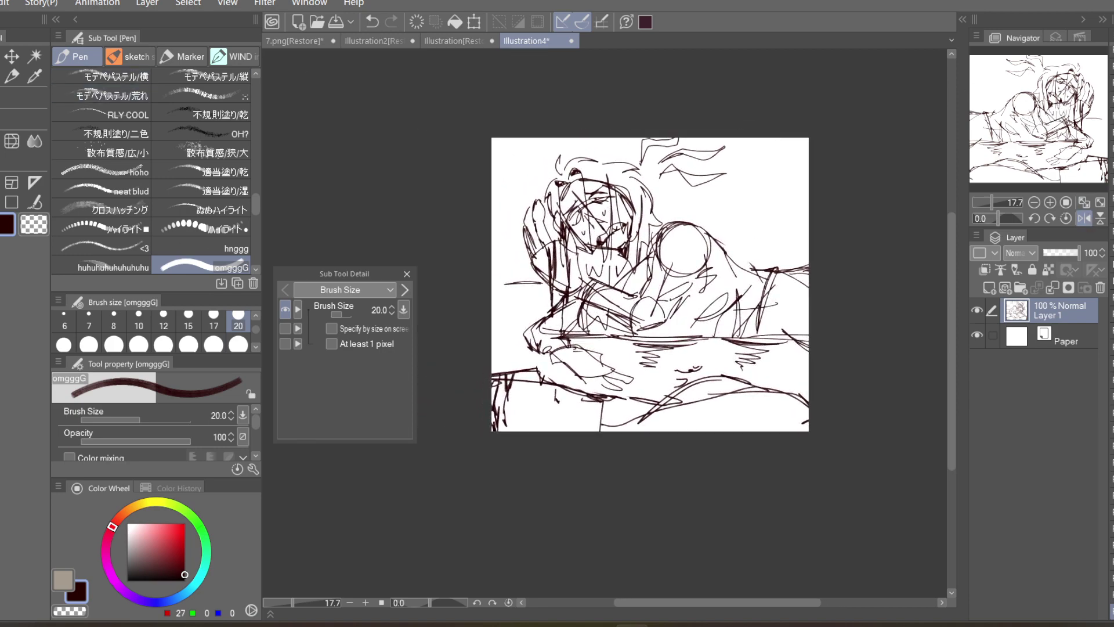
pyautogui.click(42, 57)
pyautogui.click(102, 81)
pyautogui.moveTo(467, 459)
pyautogui.mouseDown()
pyautogui.moveTo(891, 113)
pyautogui.moveTo(887, 139)
pyautogui.mouseUp()
pyautogui.click(762, 456)
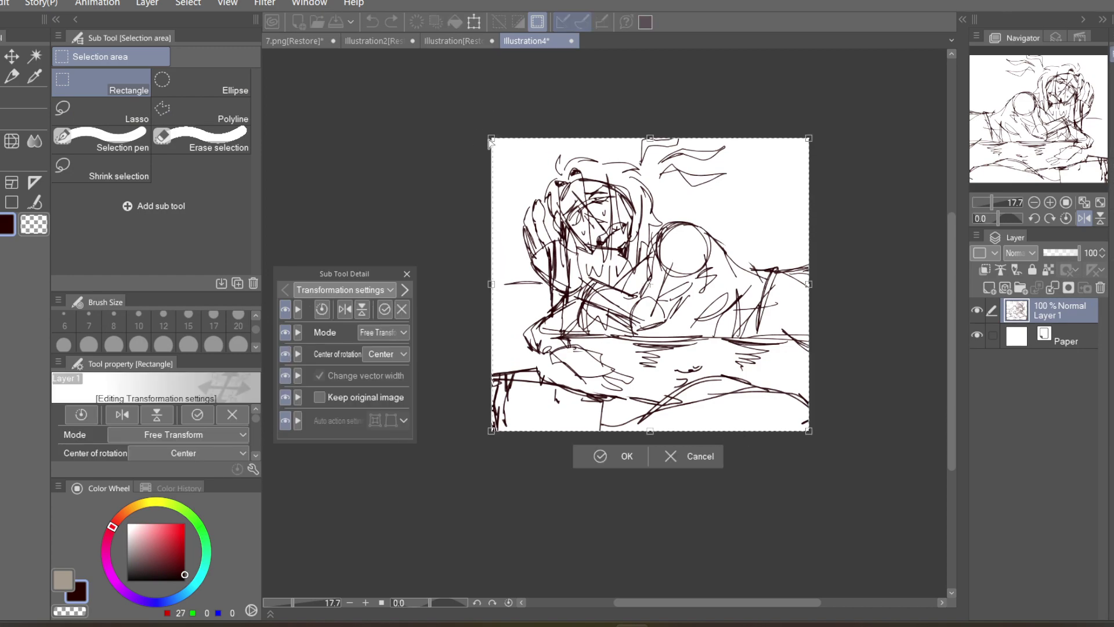
pyautogui.moveTo(491, 139); pyautogui.dragTo(496, 148)
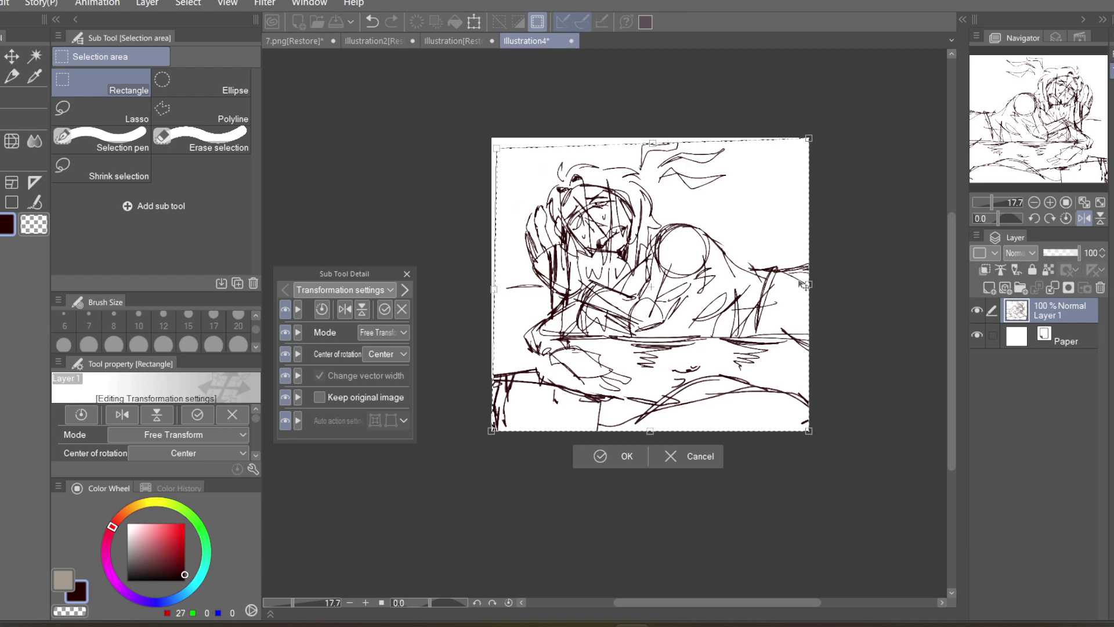
pyautogui.moveTo(808, 285); pyautogui.dragTo(801, 284)
pyautogui.moveTo(803, 433); pyautogui.dragTo(799, 426)
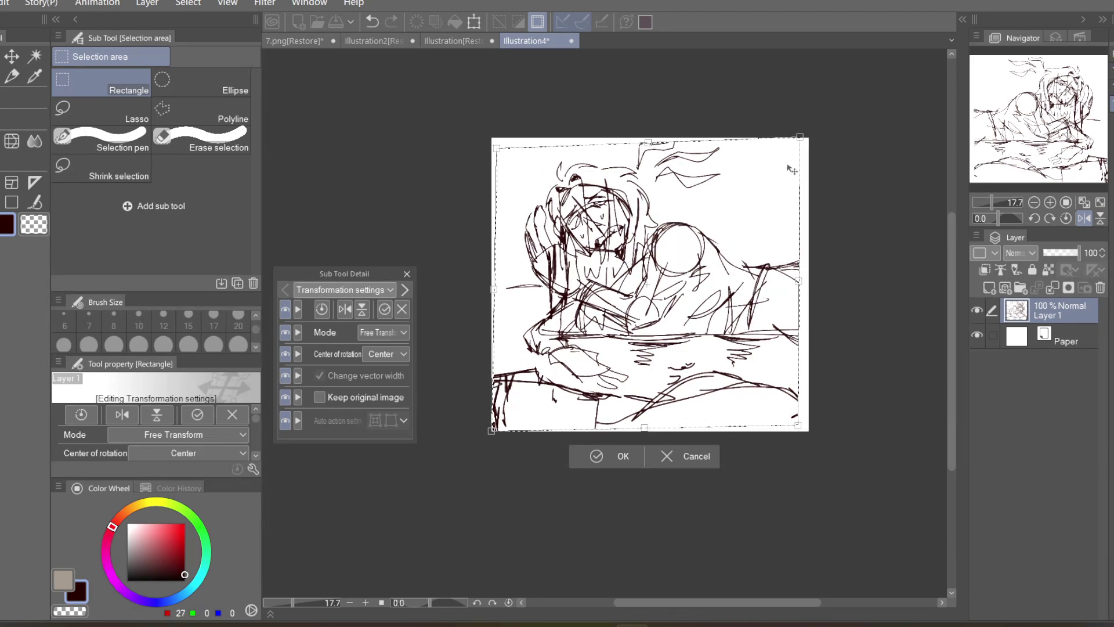
pyautogui.moveTo(800, 139); pyautogui.dragTo(793, 141)
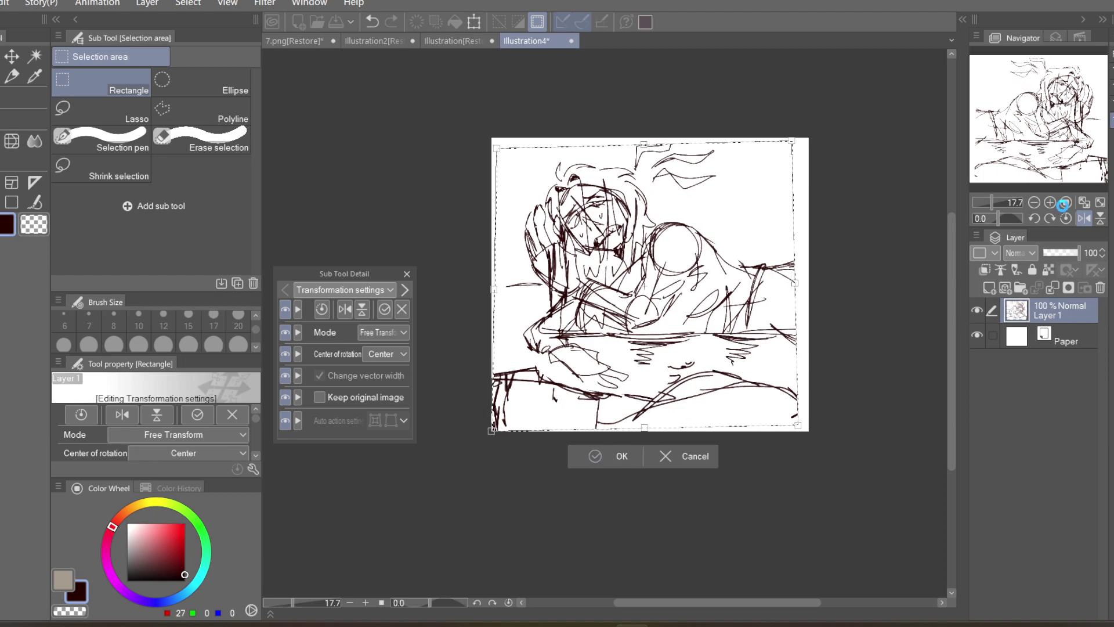
pyautogui.click(1085, 218)
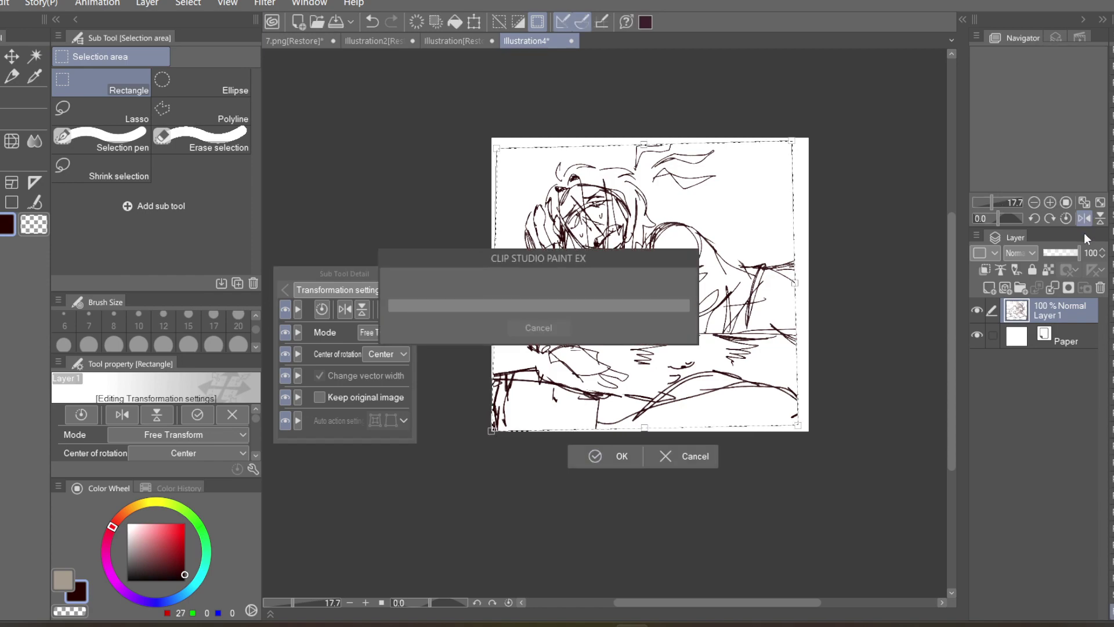
pyautogui.click(1084, 219)
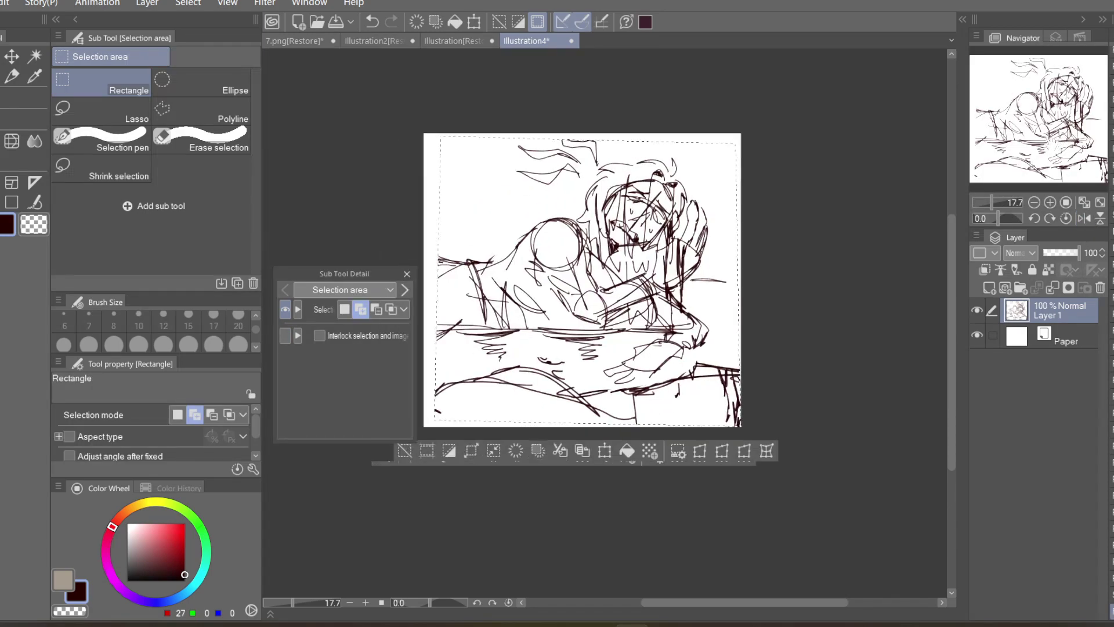
pyautogui.click(447, 442)
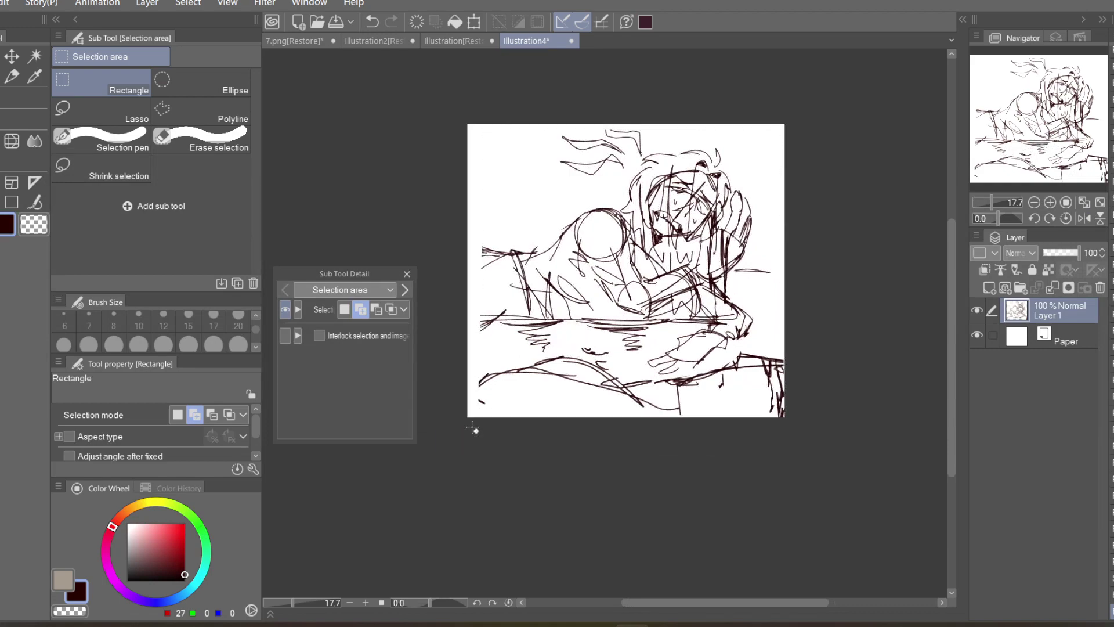
pyautogui.hotkey('ctrl', 'z')
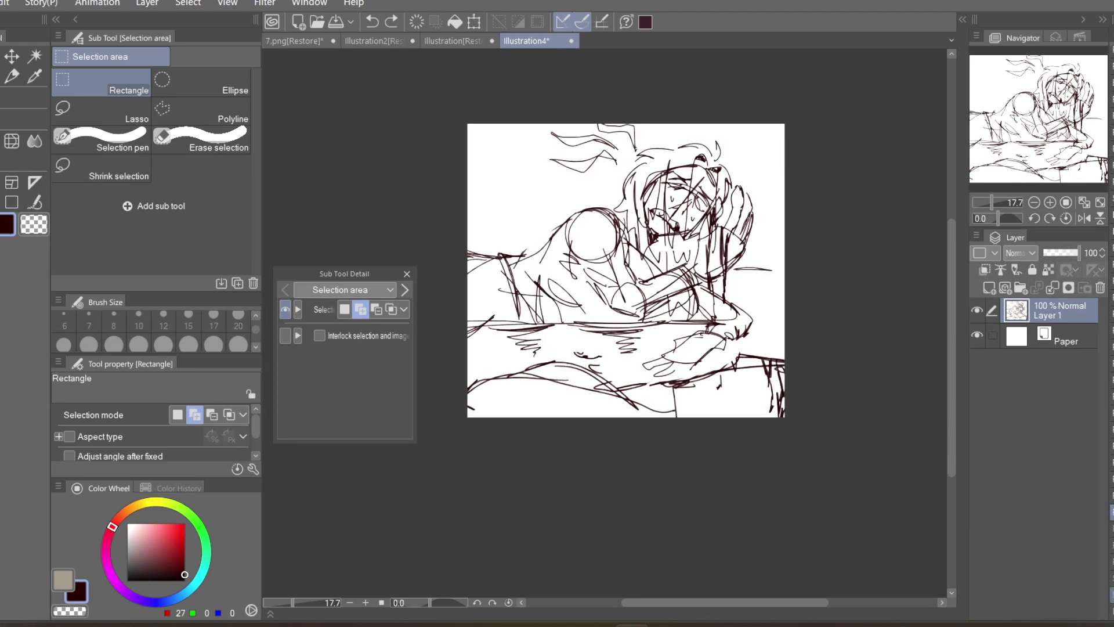
pyautogui.hotkey('ctrl', 'y')
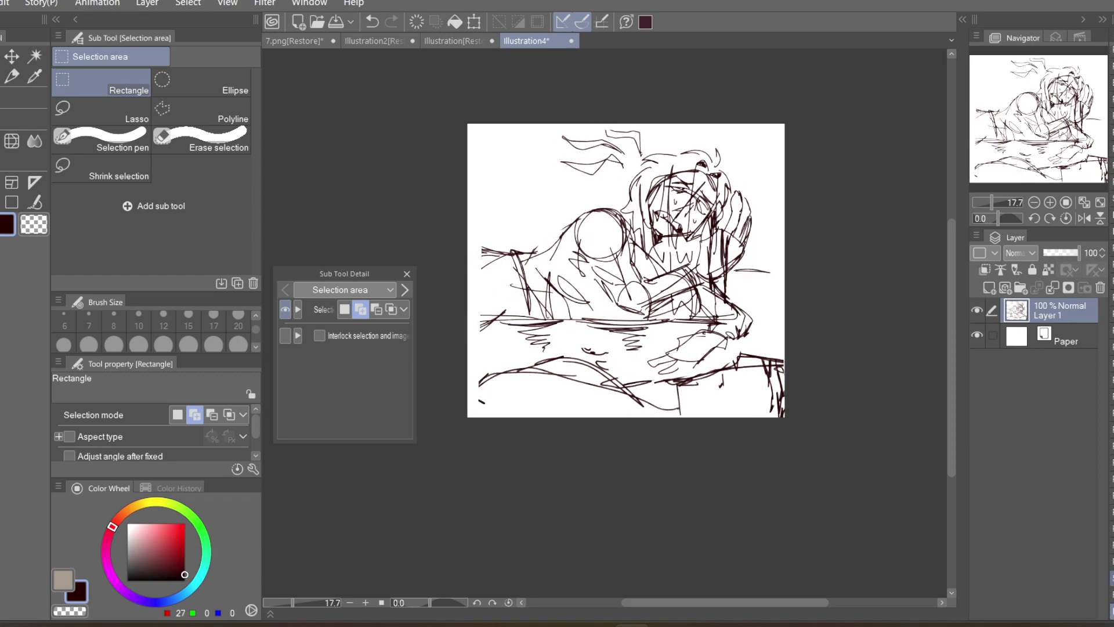
# - Lower the opacity of Layer 1 to 13%
pyautogui.click(1050, 251)
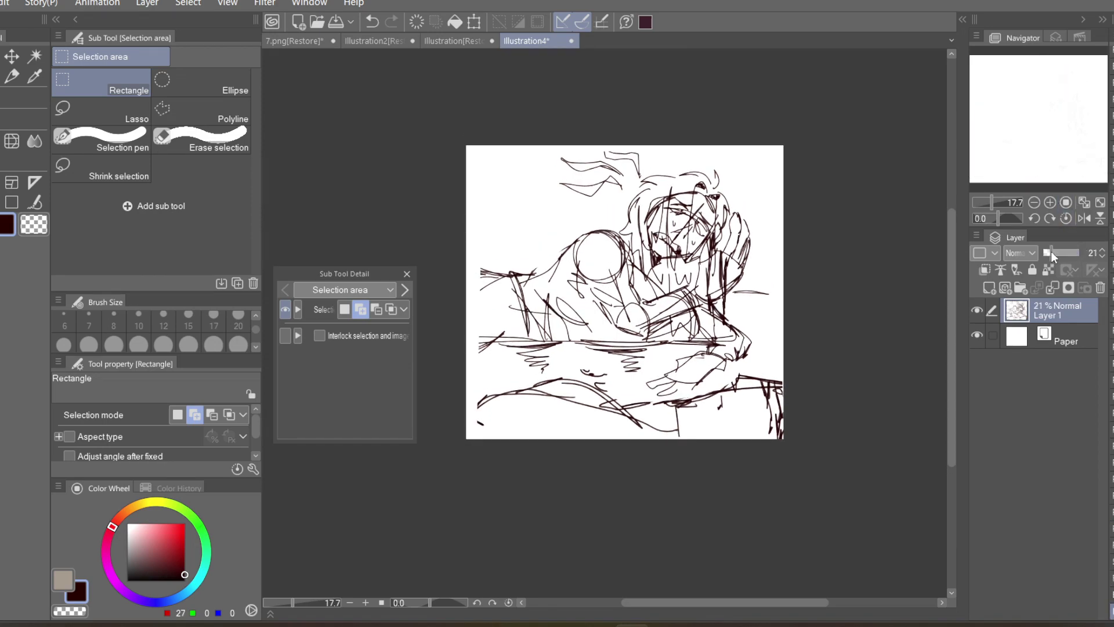
pyautogui.click(1049, 253)
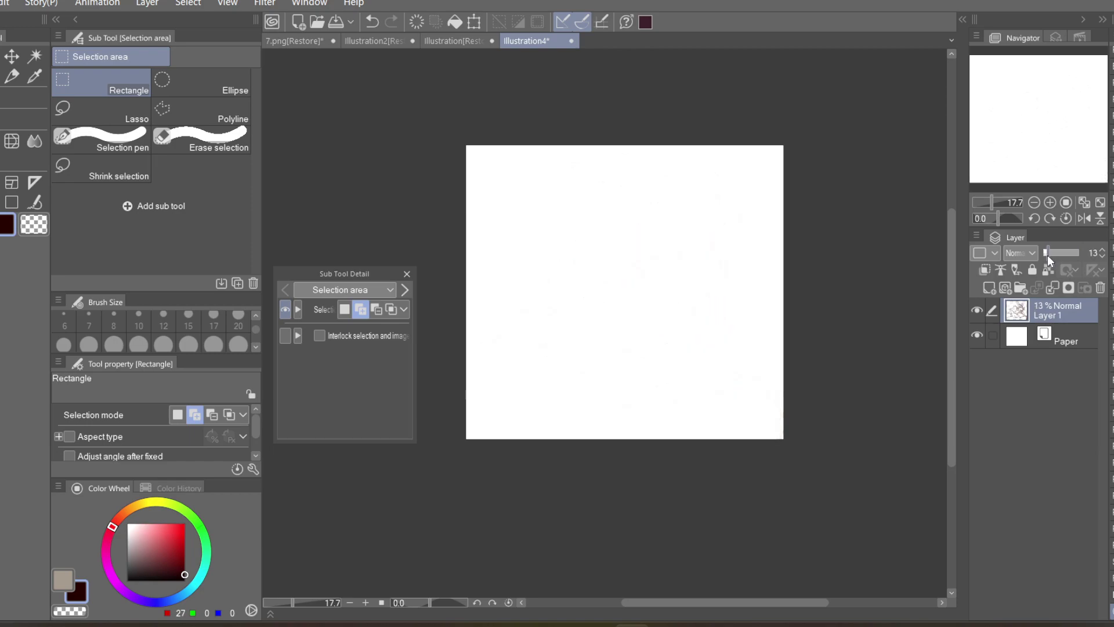